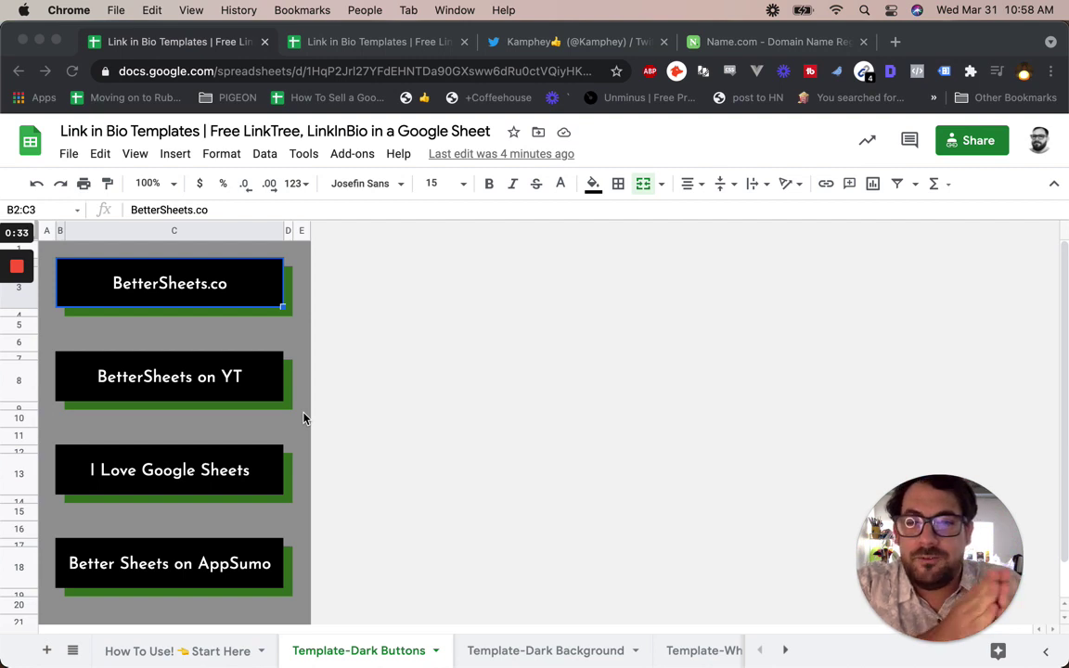
- Look through the Template-Dark Buttons, Template-Dark Background and Template-White Outline sheets, previewing the links on their buttons
{"action": "left_click", "coordinate": [300, 289]}
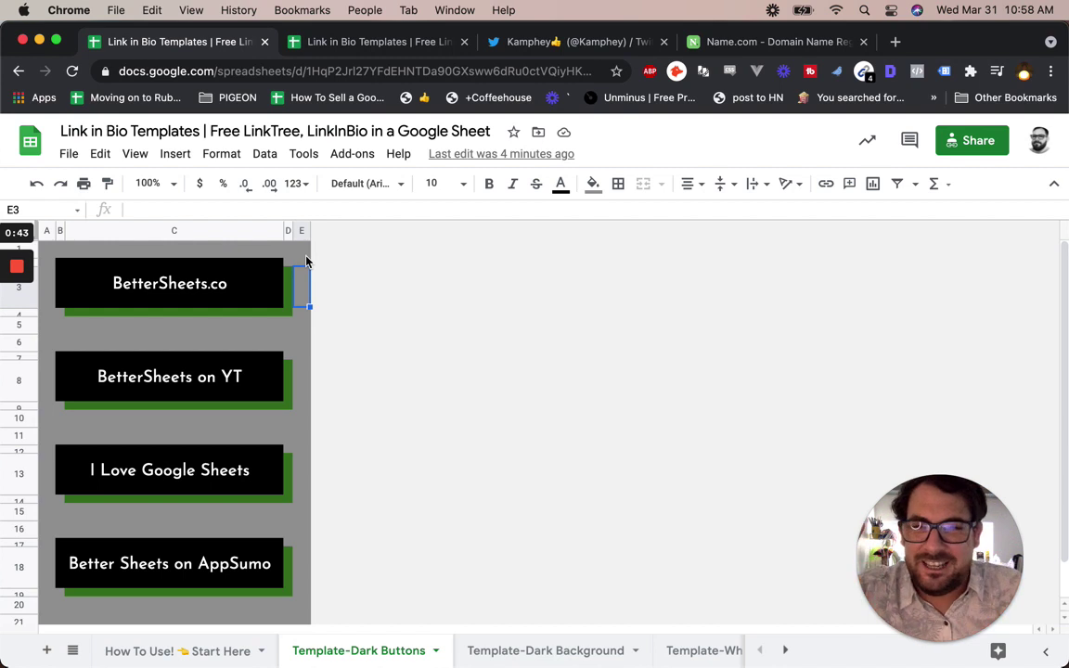
{"action": "mouse_move", "coordinate": [165, 272]}
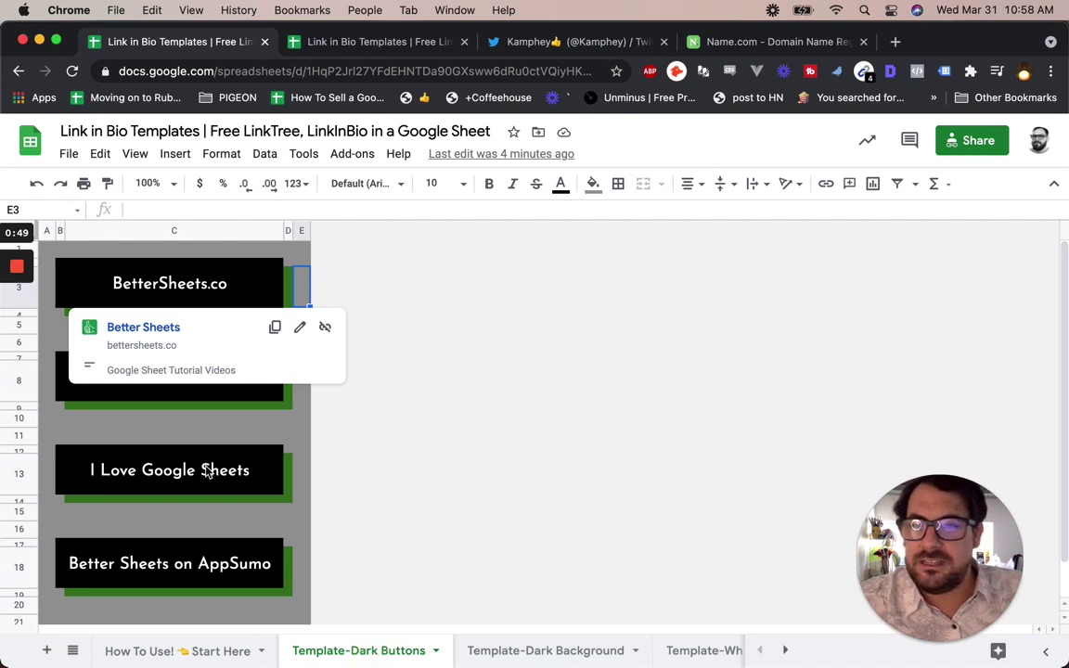
{"action": "left_click", "coordinate": [539, 654]}
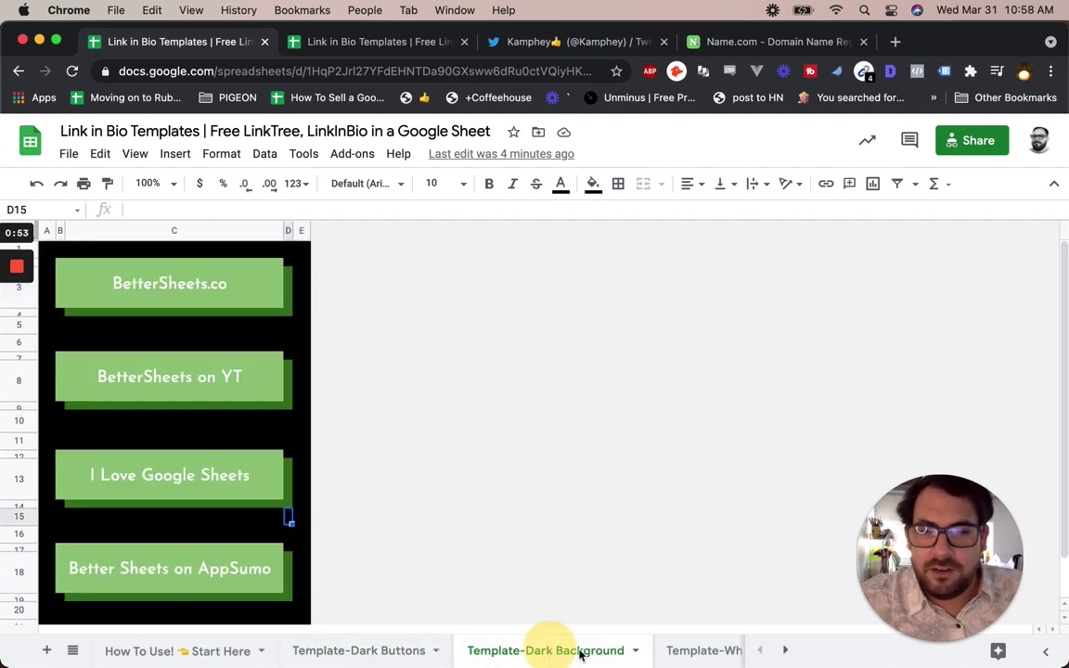
{"action": "left_click", "coordinate": [785, 651]}
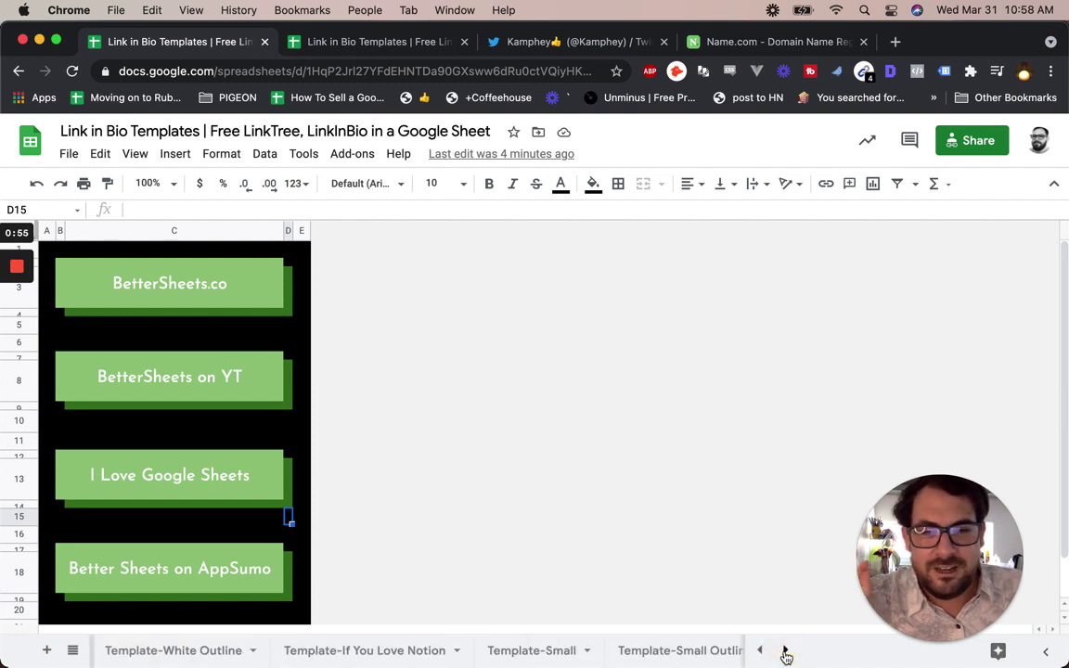
{"action": "left_click", "coordinate": [201, 653]}
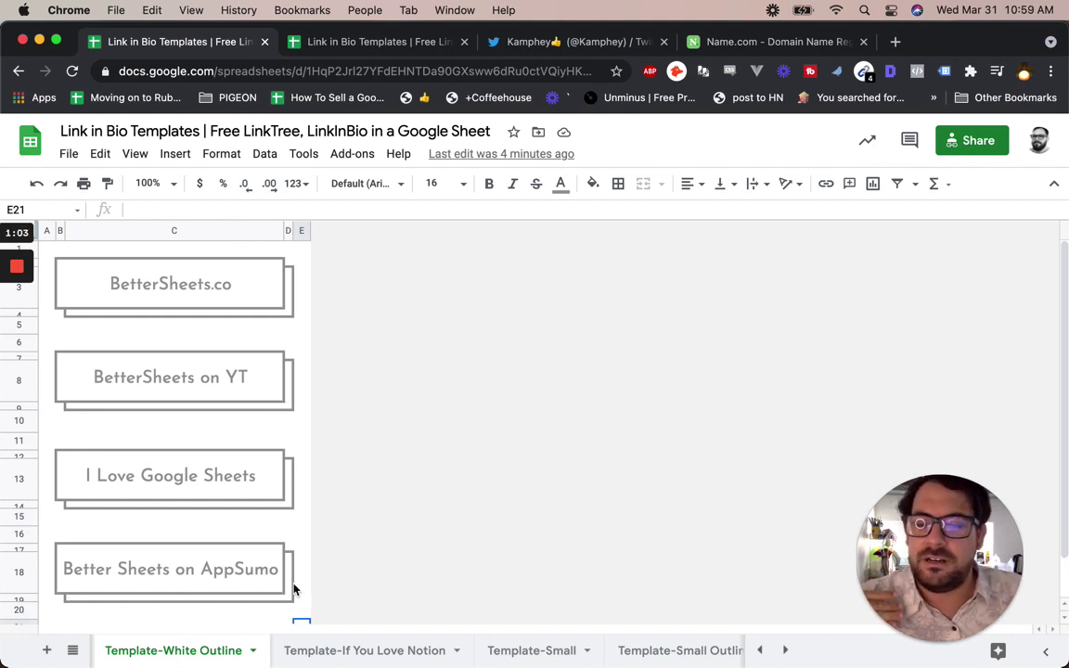
{"action": "mouse_move", "coordinate": [260, 465]}
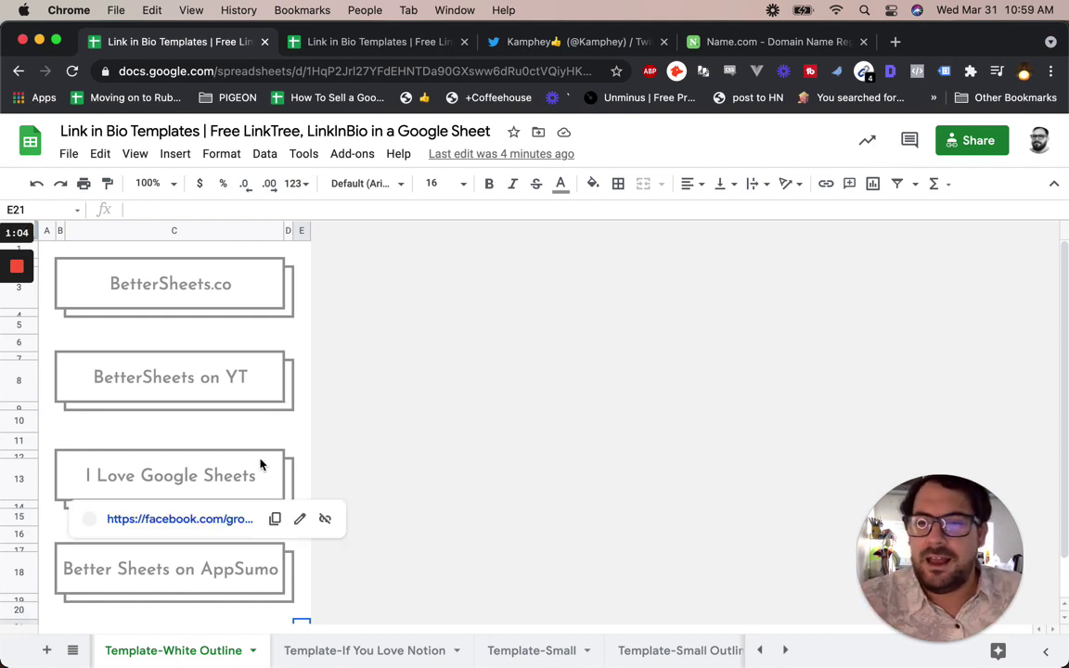
- Open the Template-If You Love Notion sheet and view the font choices for the BetterSheets.co link
{"action": "left_click", "coordinate": [347, 653]}
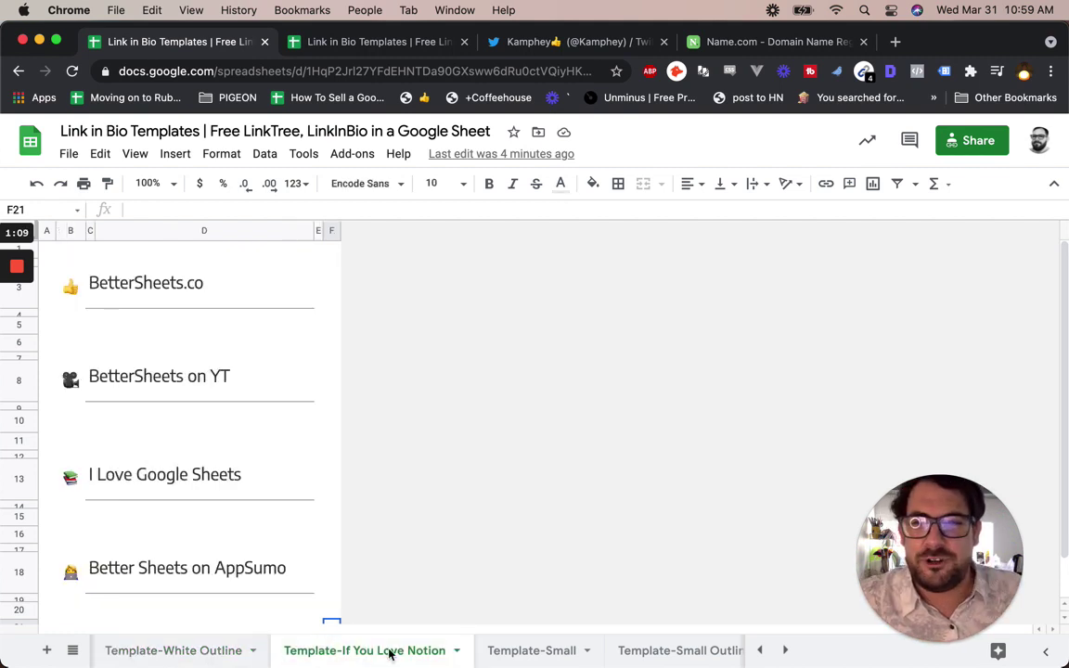
{"action": "left_click", "coordinate": [184, 277]}
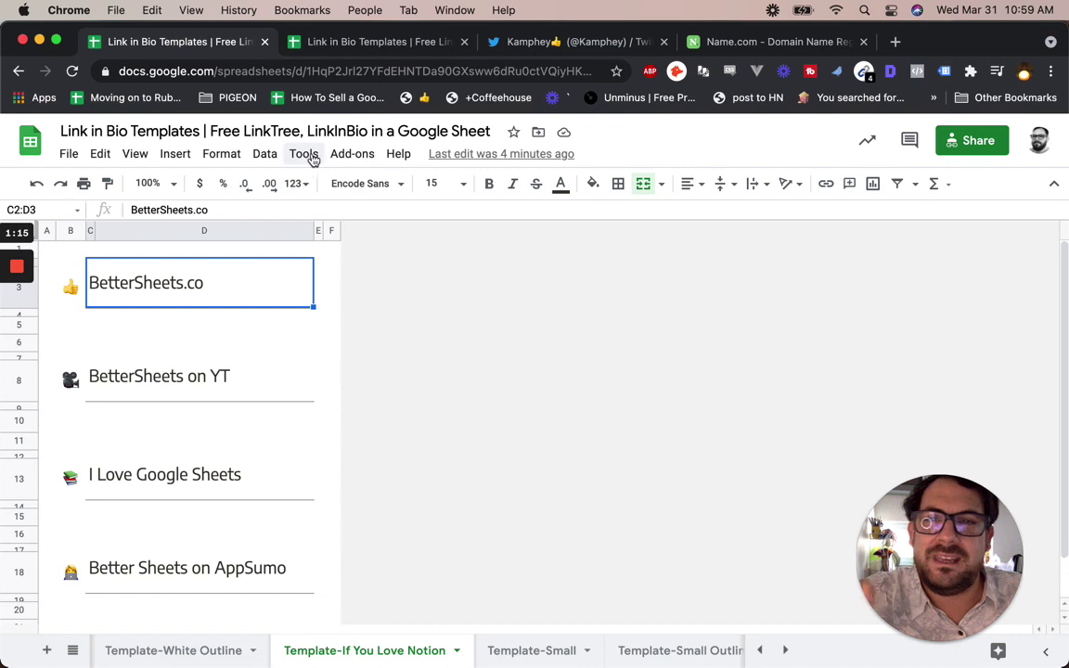
{"action": "left_click", "coordinate": [369, 186]}
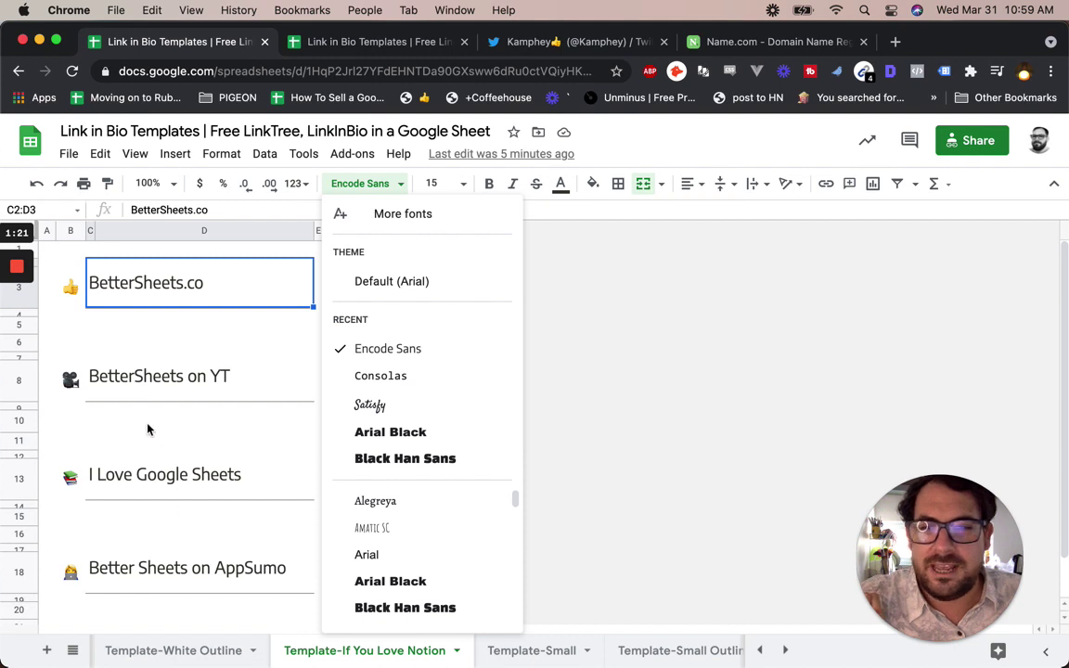
- Compare the Template-Small sheet's layout with the Notion-style template, checking that template's column D
{"action": "left_click", "coordinate": [534, 651]}
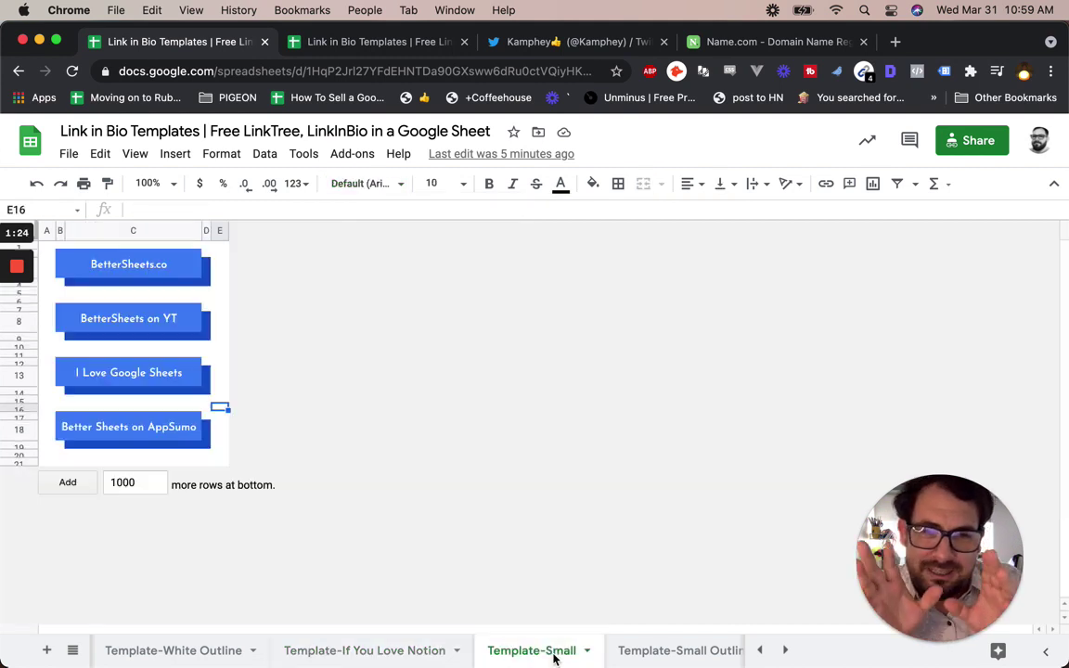
{"action": "left_click", "coordinate": [352, 651]}
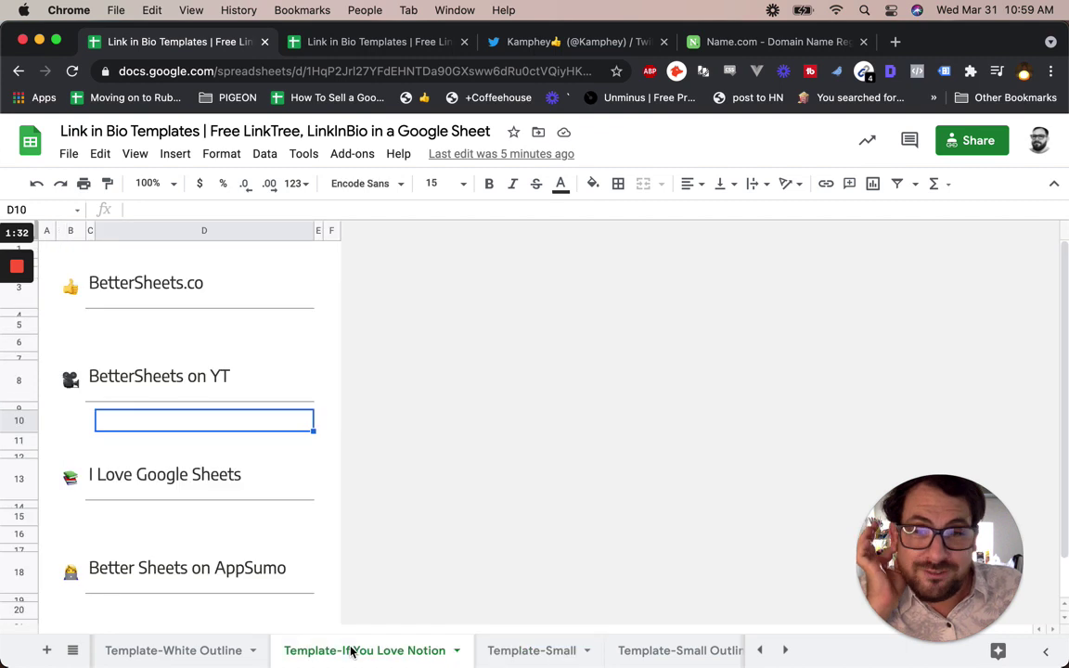
{"action": "left_click", "coordinate": [173, 230]}
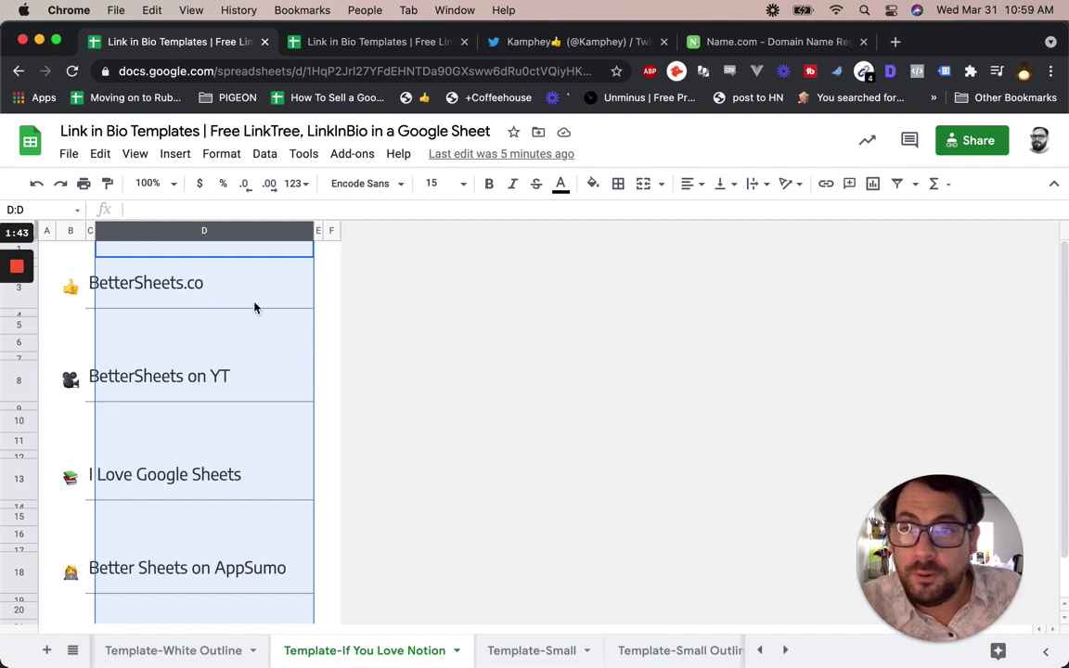
{"action": "left_click", "coordinate": [556, 649]}
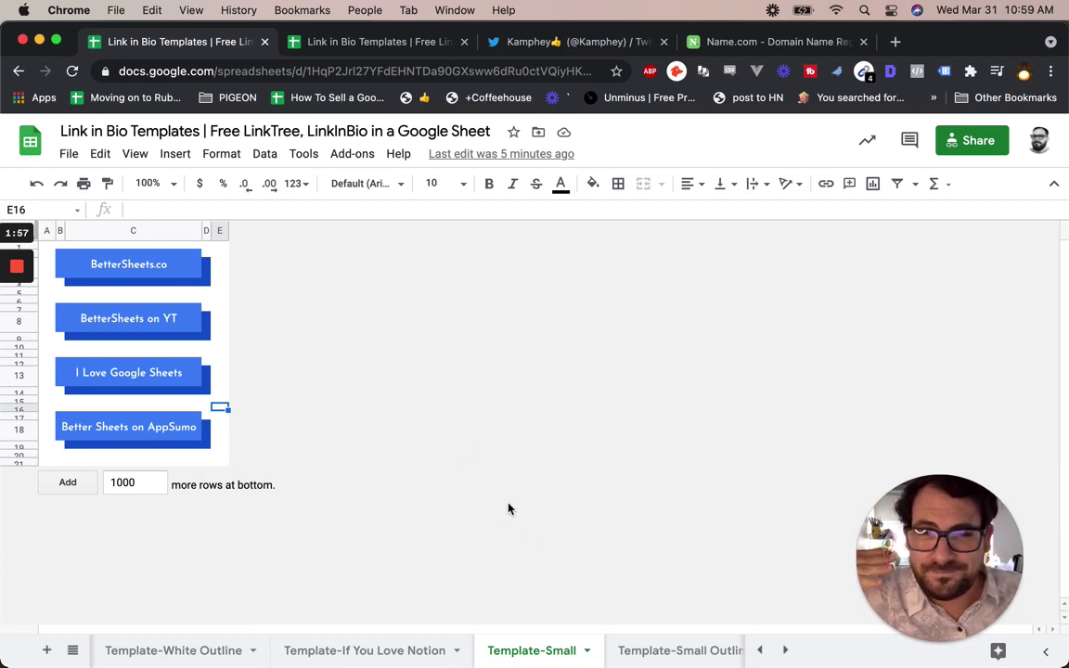
- Go to the How To Use! Start Here sheet, follow its "Copy this Sheet into Your Drive" link and use the template
{"action": "left_click", "coordinate": [586, 655]}
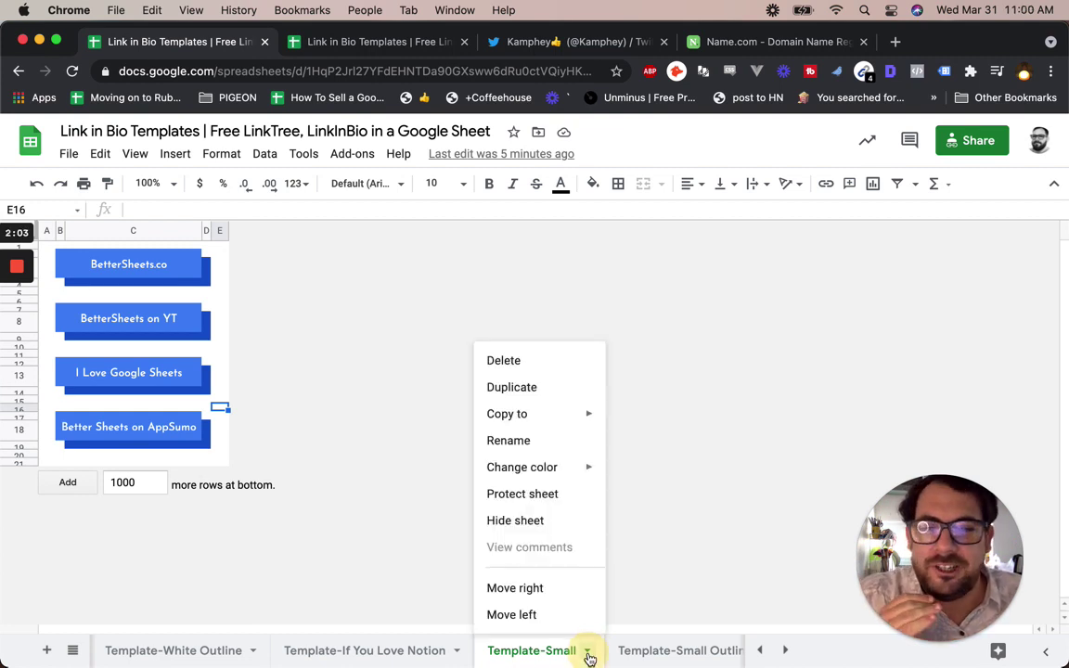
{"action": "left_click", "coordinate": [758, 652]}
{"action": "left_click", "coordinate": [759, 652]}
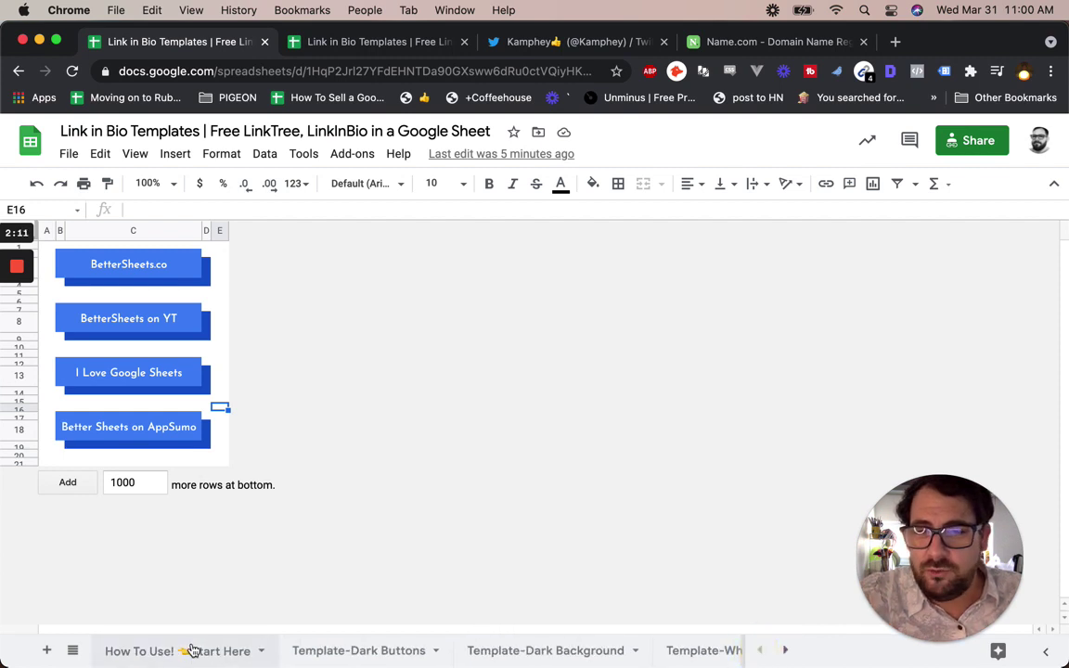
{"action": "left_click", "coordinate": [248, 643]}
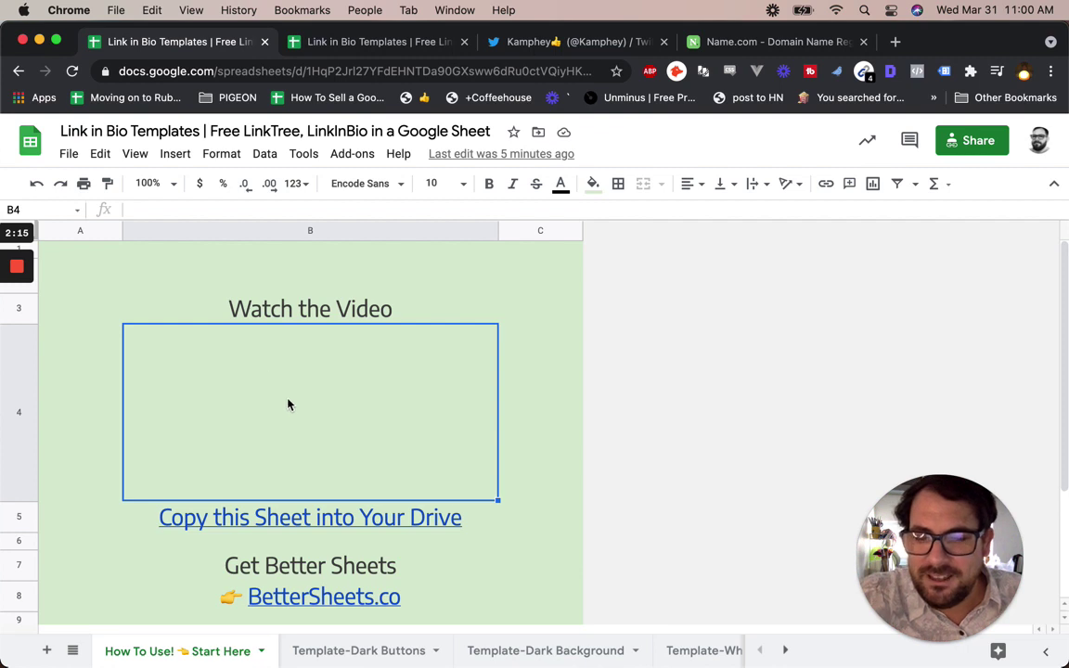
{"action": "mouse_move", "coordinate": [290, 523]}
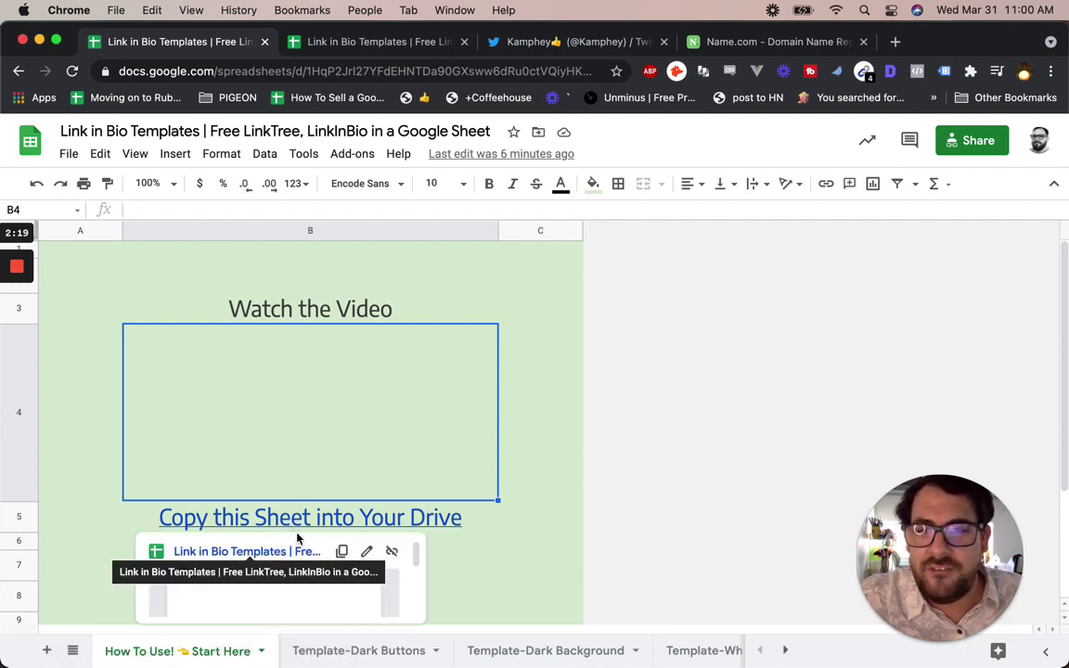
{"action": "left_click", "coordinate": [295, 552]}
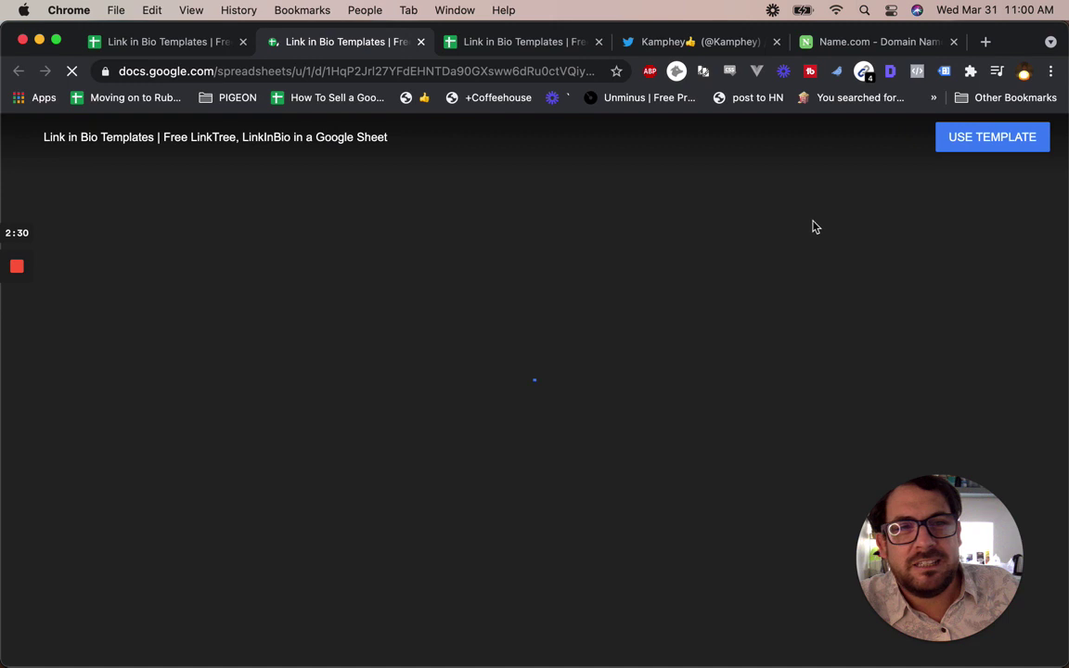
{"action": "left_click", "coordinate": [998, 138]}
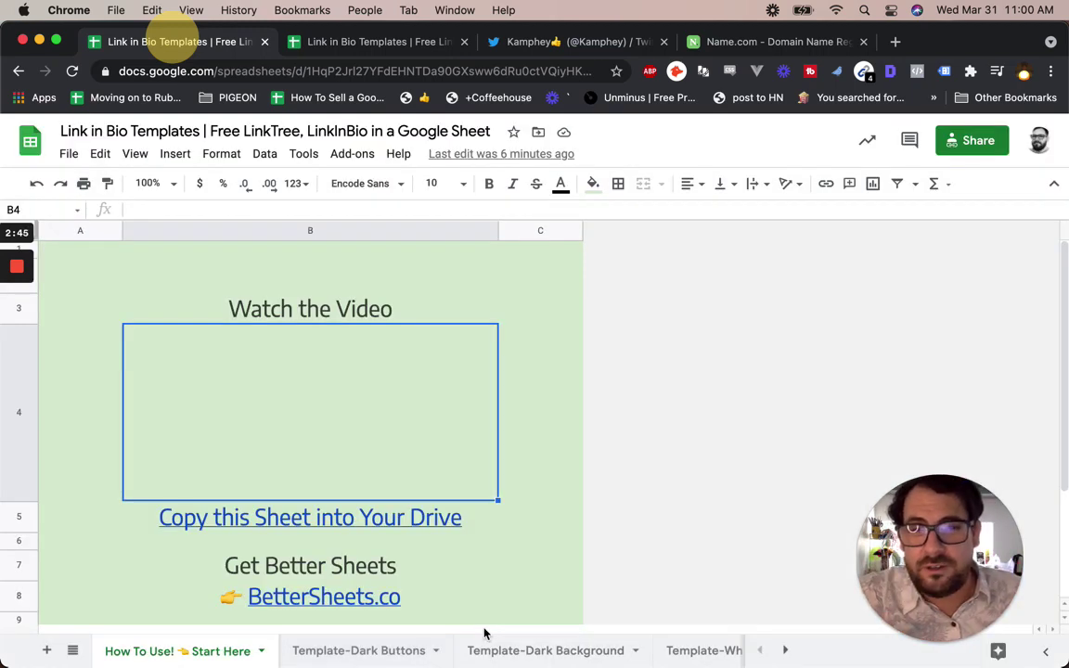
- Show the destinations for copying the Template-Dark Buttons sheet to another spreadsheet
{"action": "left_click", "coordinate": [439, 655]}
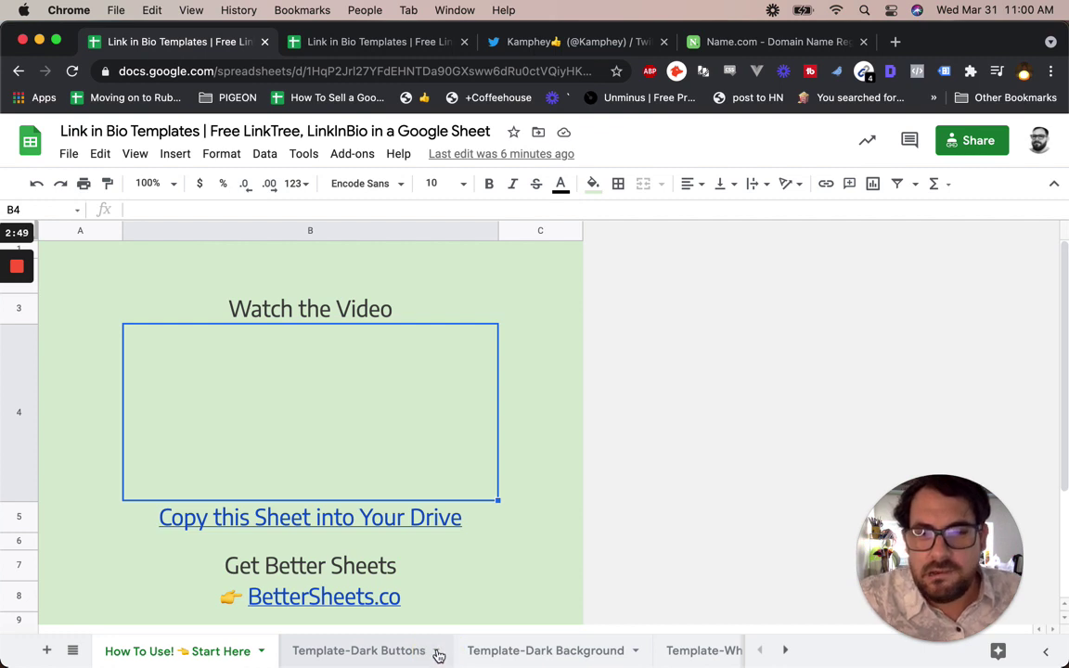
{"action": "left_click", "coordinate": [440, 656]}
{"action": "left_click", "coordinate": [438, 652]}
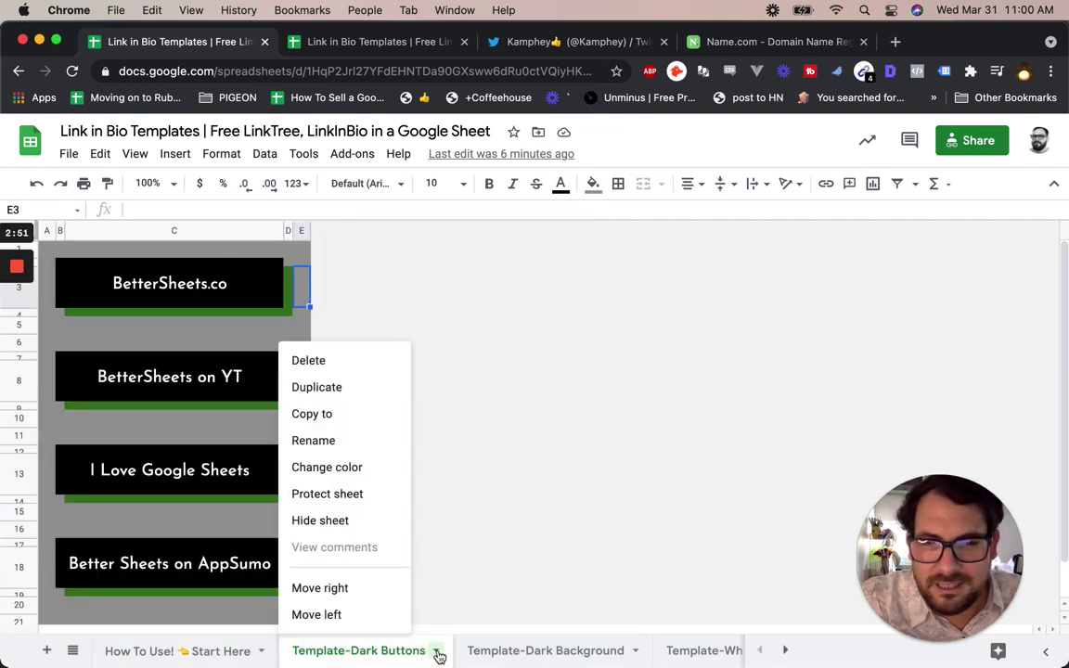
{"action": "mouse_move", "coordinate": [351, 417]}
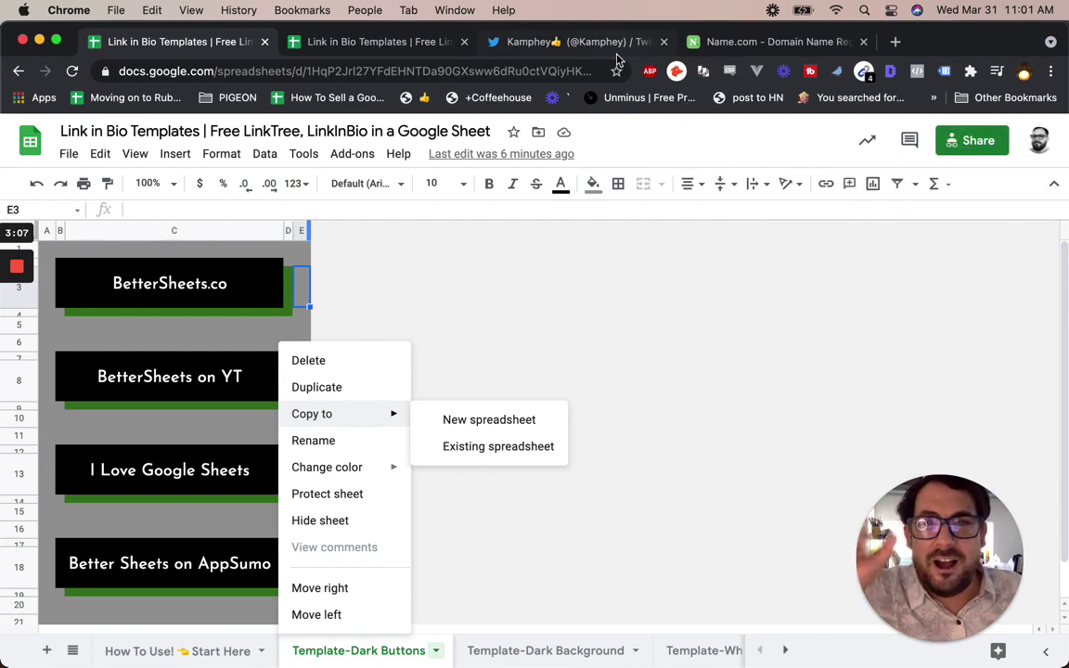
- Remove template/preview from the end of the template preview page's URL and select the whole remaining address
{"action": "left_click", "coordinate": [374, 51]}
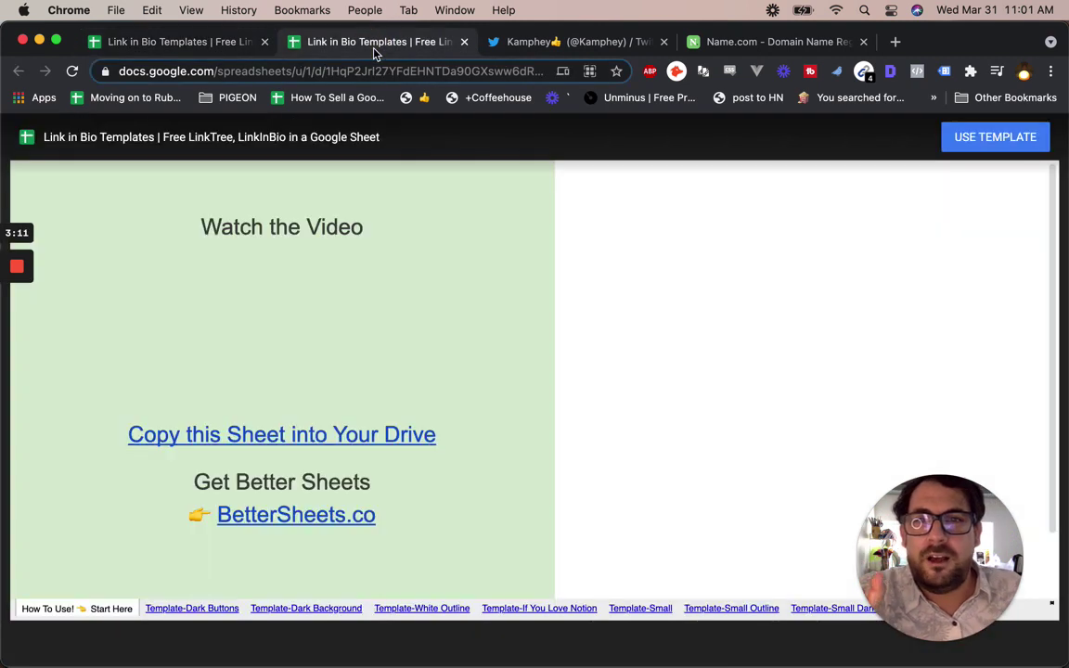
{"action": "left_click", "coordinate": [515, 71]}
{"action": "left_click", "coordinate": [516, 70]}
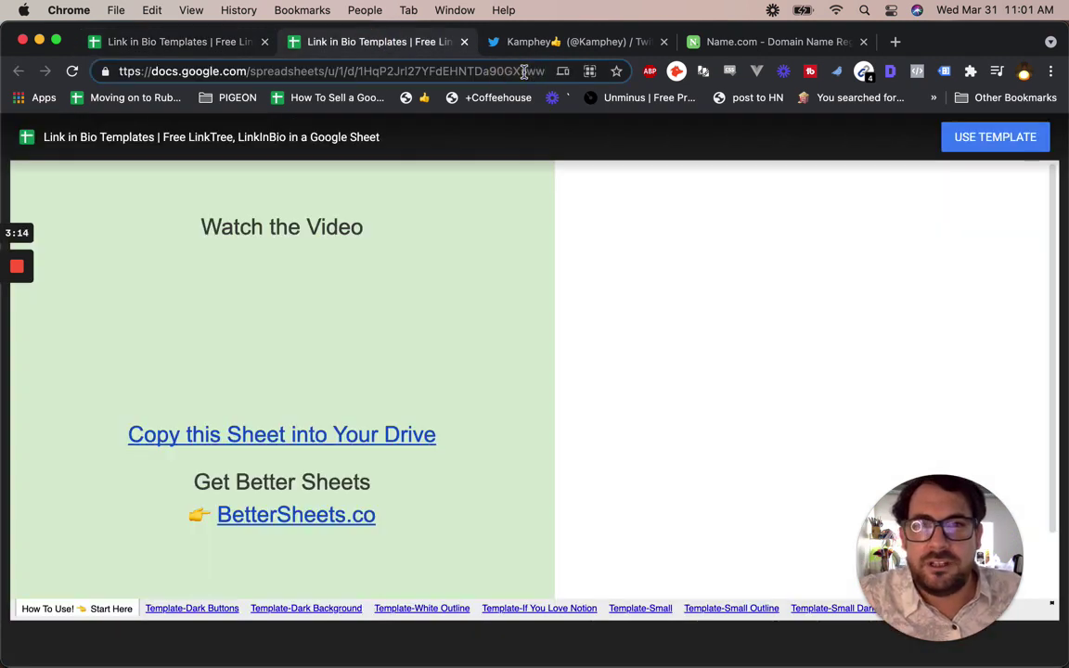
{"action": "left_click_drag", "start_coordinate": [514, 71], "coordinate": [657, 66]}
{"action": "left_click", "coordinate": [470, 72]}
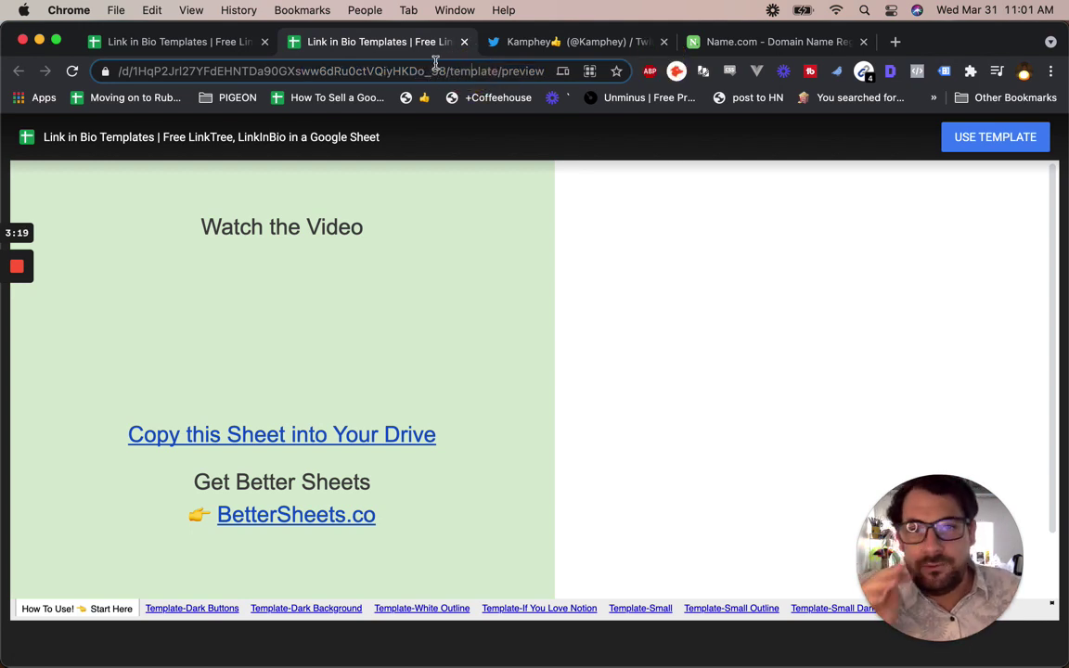
{"action": "left_click_drag", "start_coordinate": [448, 70], "coordinate": [546, 72]}
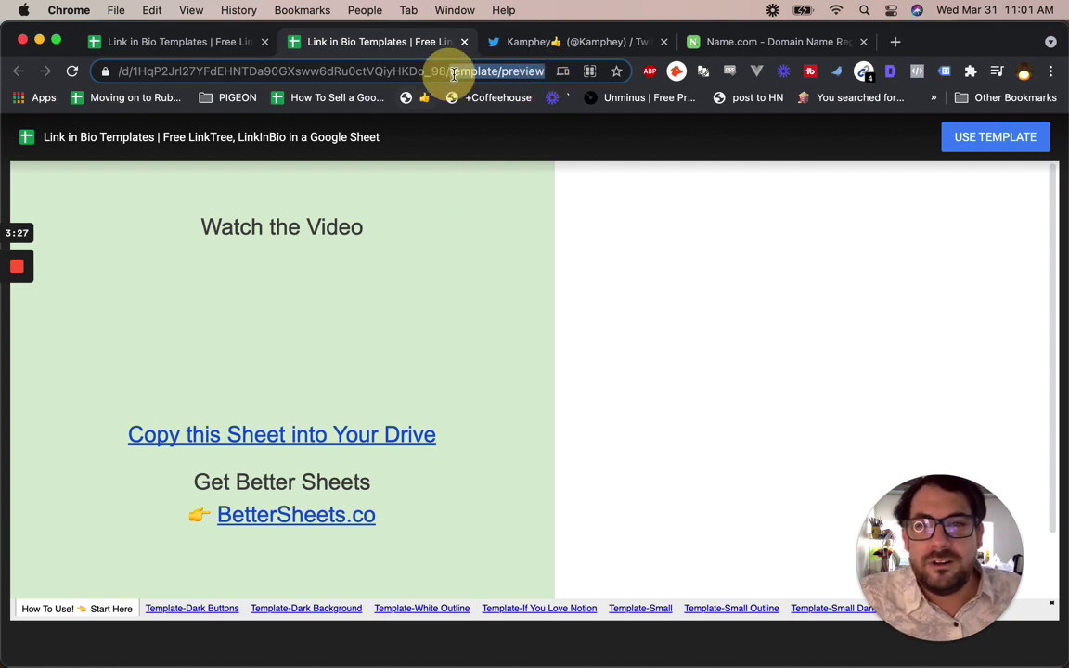
{"action": "left_click_drag", "start_coordinate": [453, 71], "coordinate": [555, 73]}
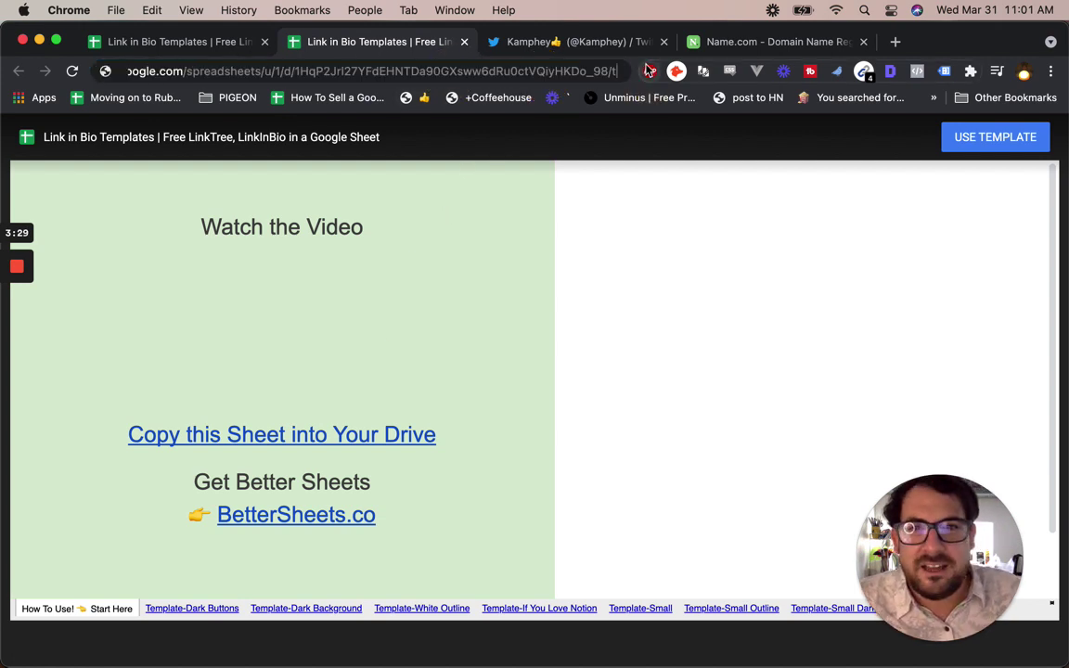
{"action": "key", "text": "BackSpace"}
{"action": "key", "text": "BackSpace"}
{"action": "key", "text": "super+a"}
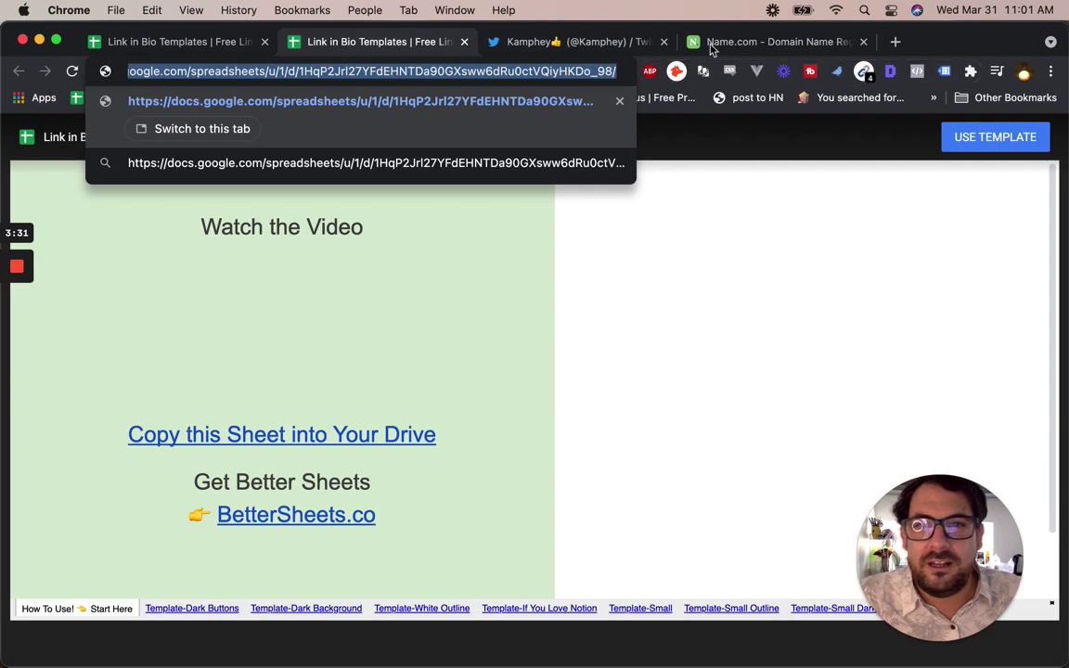
- Switch to the Twitter profile page and open the profile for editing at the Website field
{"action": "left_click", "coordinate": [601, 46]}
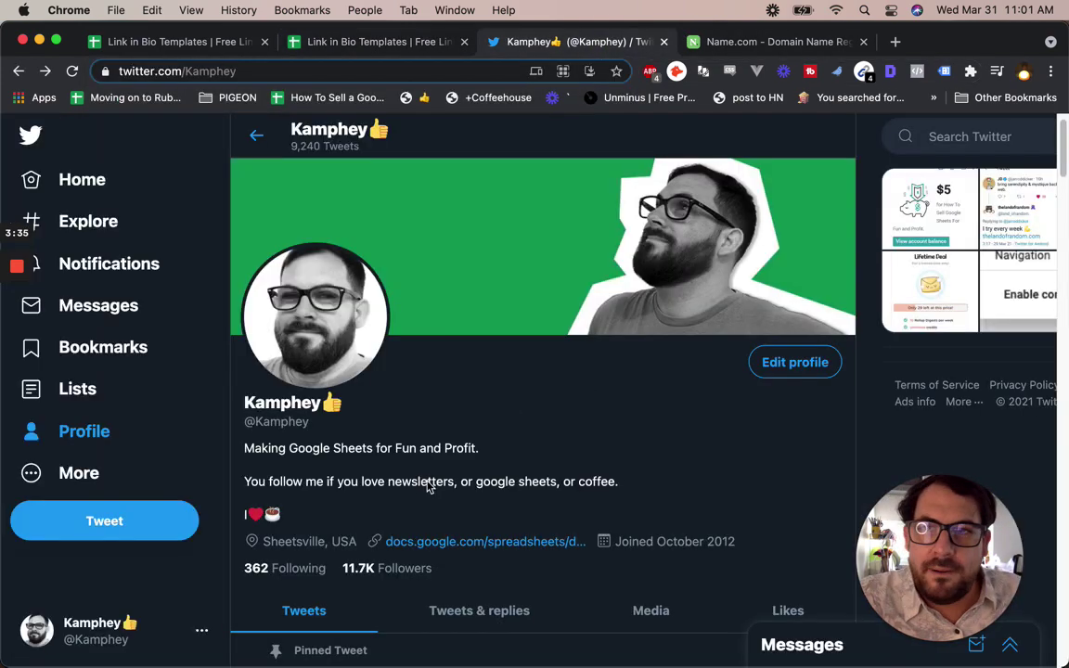
{"action": "left_click", "coordinate": [823, 362]}
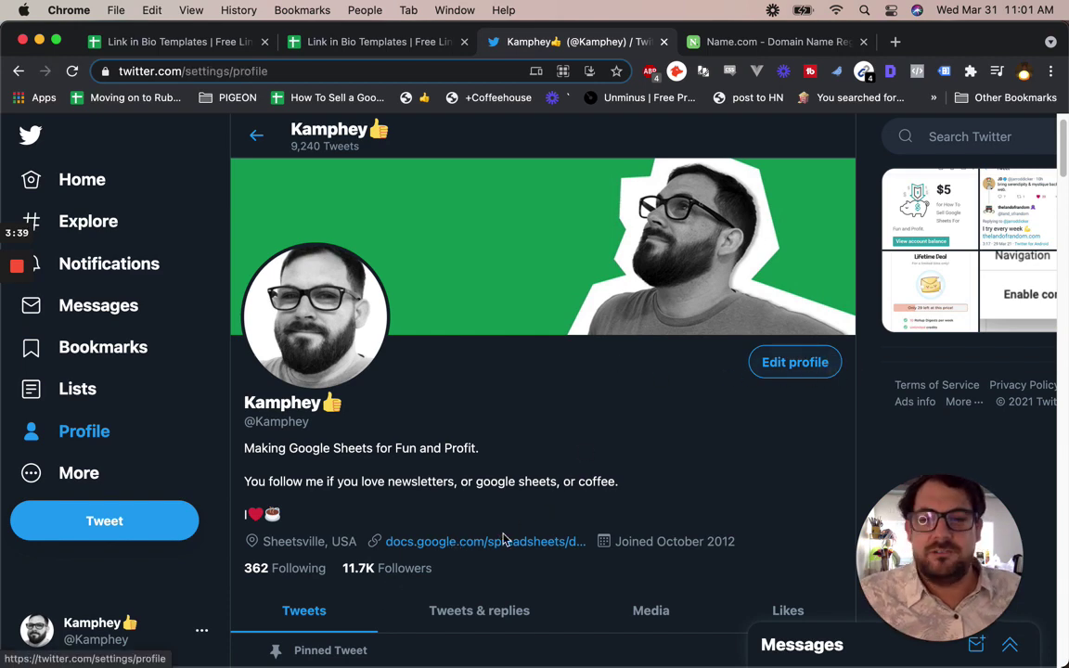
{"action": "left_click", "coordinate": [800, 367]}
{"action": "left_click", "coordinate": [800, 367]}
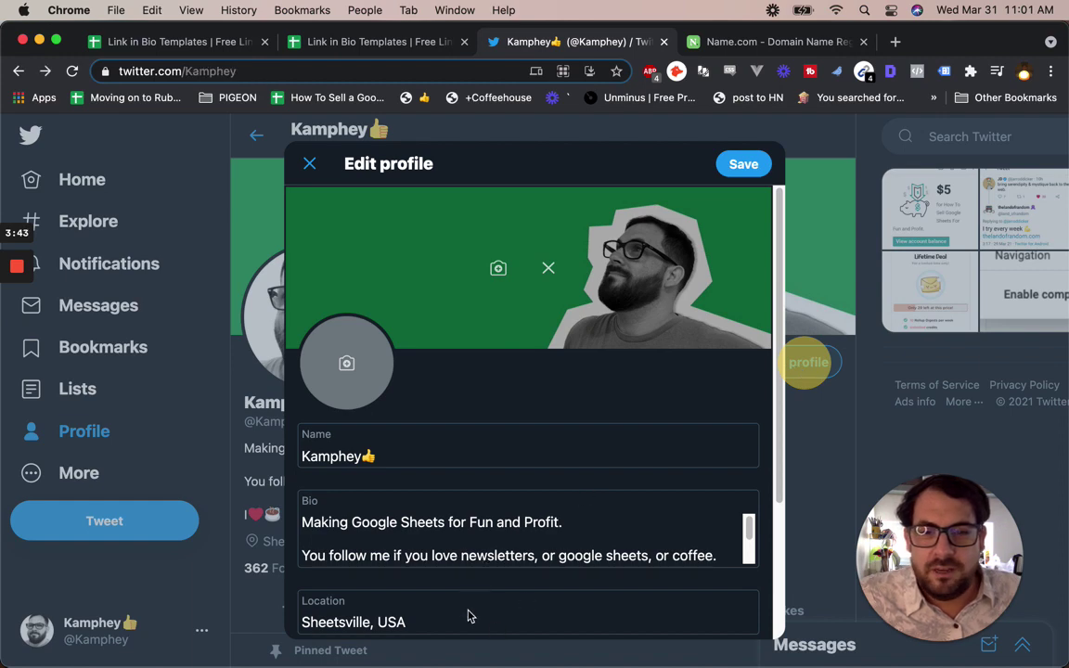
{"action": "key", "text": "Escape"}
{"action": "scroll", "coordinate": [427, 487], "scroll_direction": "down", "scroll_amount": 10}
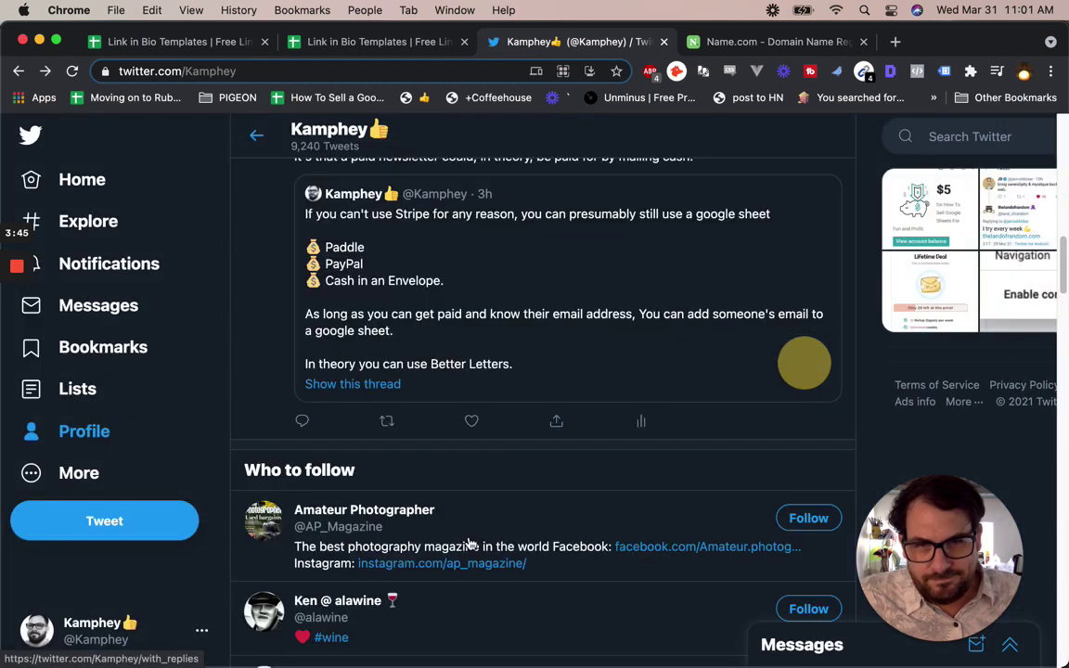
{"action": "scroll", "coordinate": [555, 316], "scroll_direction": "down", "scroll_amount": 2}
{"action": "scroll", "coordinate": [594, 348], "scroll_direction": "up", "scroll_amount": 12}
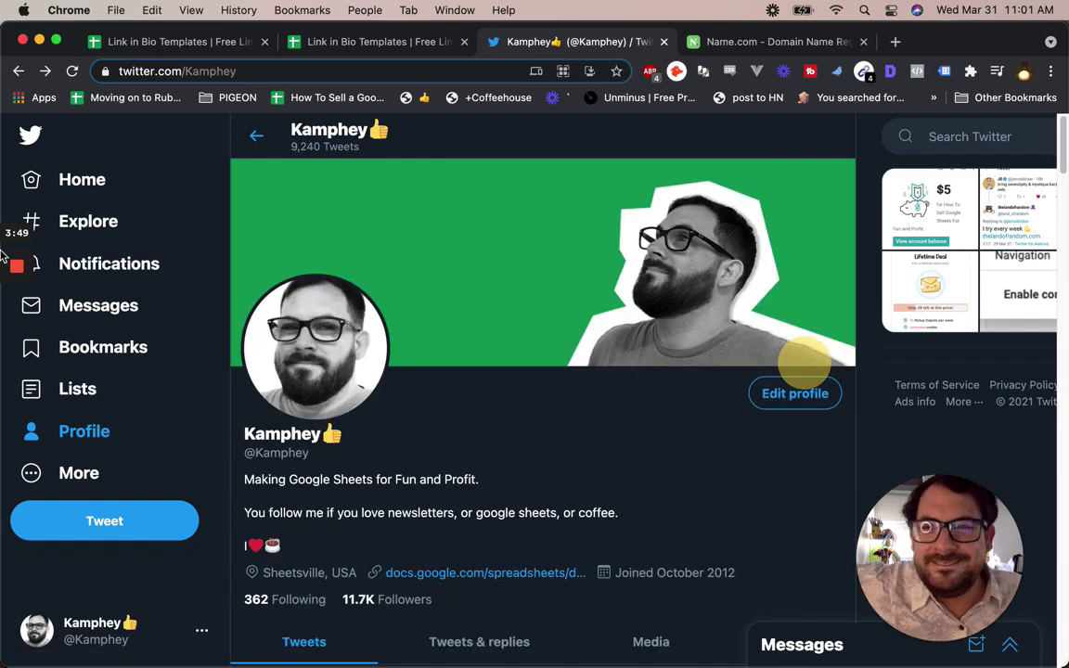
{"action": "mouse_move", "coordinate": [21, 308]}
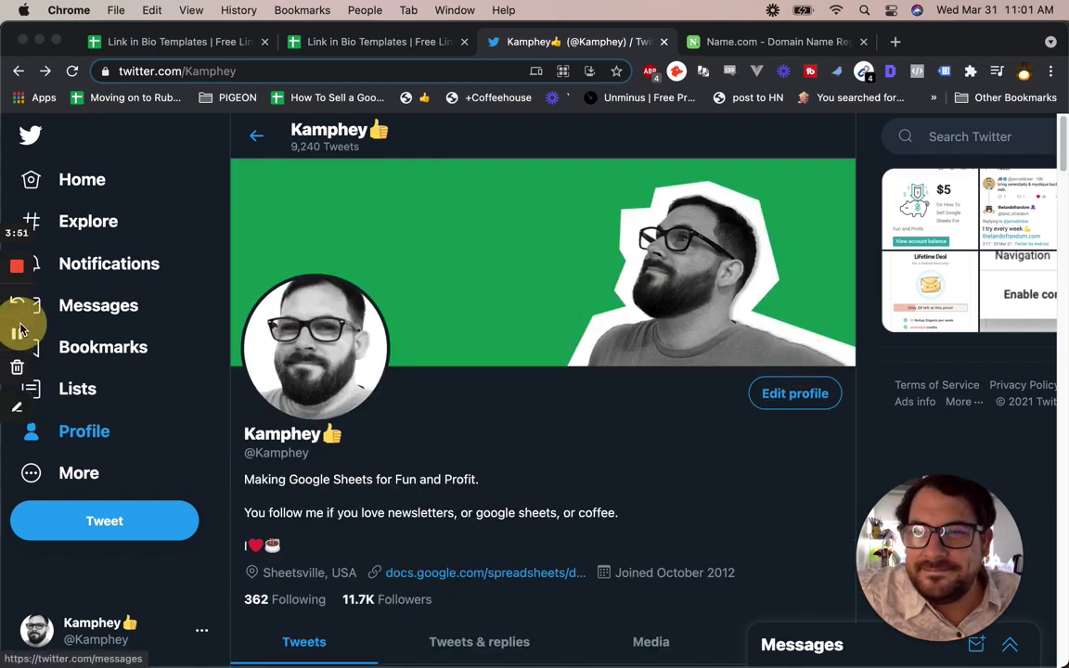
{"action": "scroll", "coordinate": [557, 422], "scroll_direction": "down", "scroll_amount": 5}
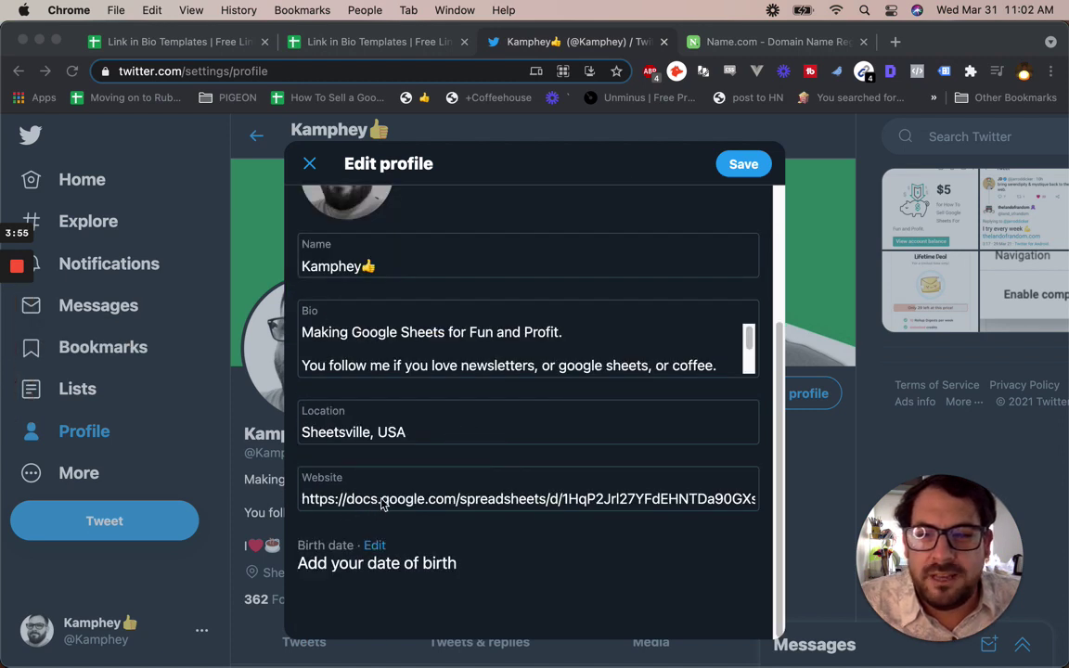
- Switch to the Name.com URL forwarding page and copy the sheetinbio.bettersheets.co domain from the forwarding list
{"action": "left_click", "coordinate": [768, 148]}
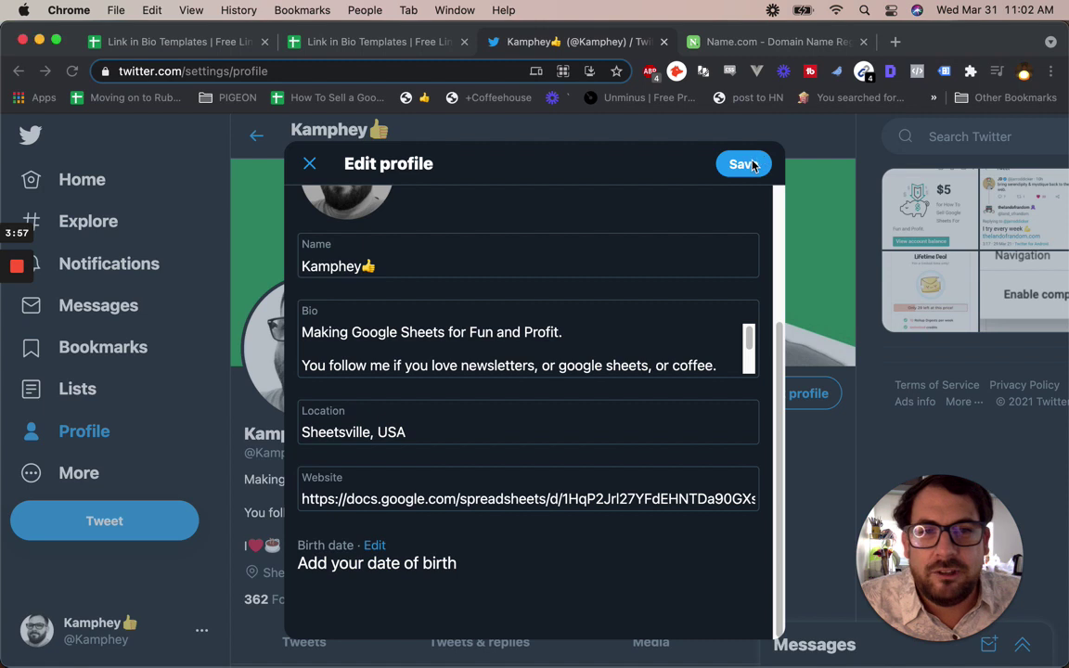
{"action": "left_click", "coordinate": [729, 43]}
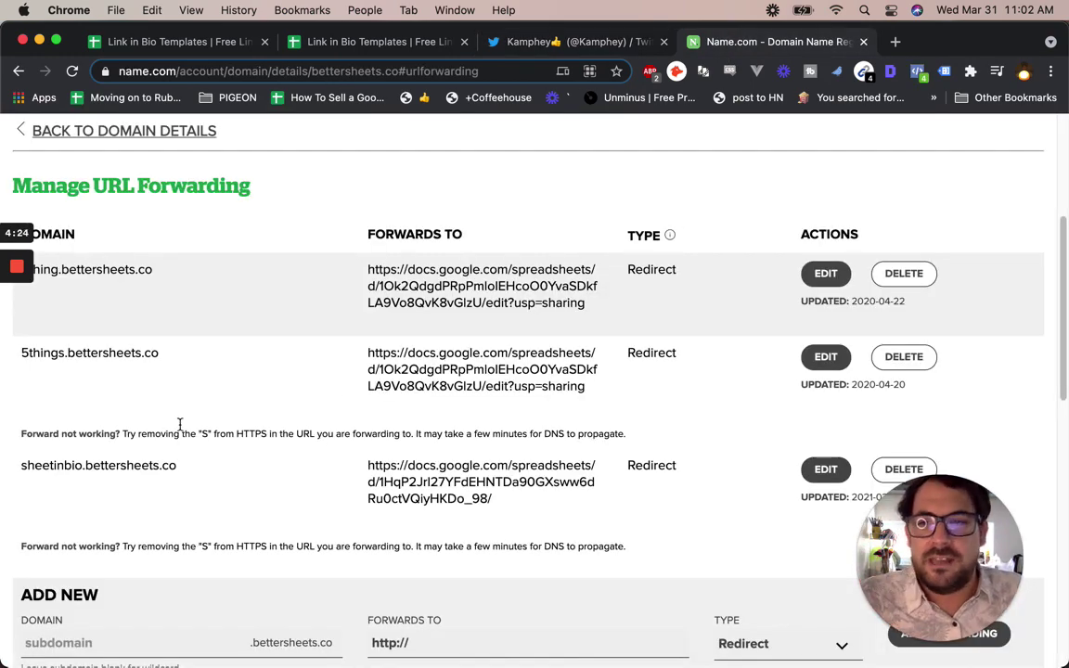
{"action": "scroll", "coordinate": [165, 349], "scroll_direction": "down", "scroll_amount": 1}
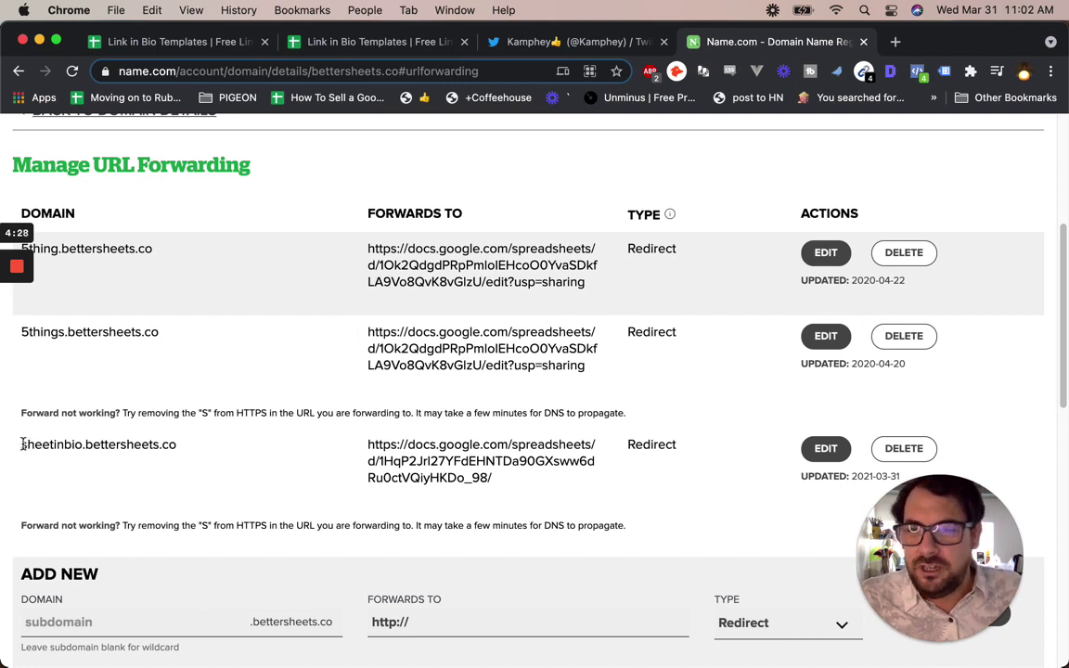
{"action": "double_click", "coordinate": [195, 446]}
{"action": "key", "text": "super+c"}
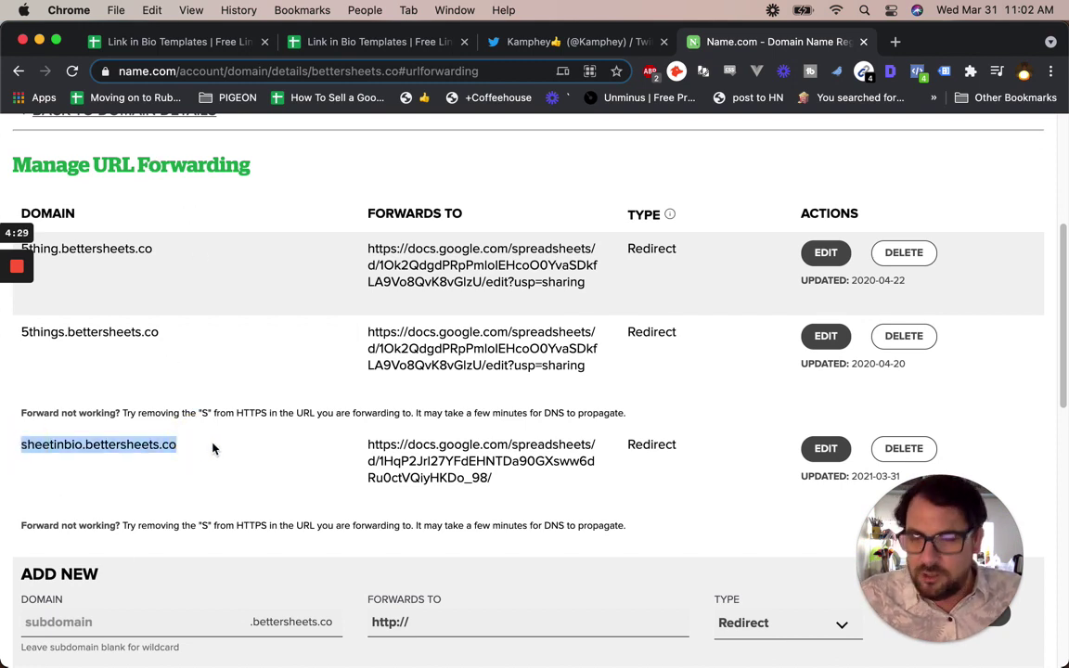
- Enter sheetinbio as the subdomain of a new bettersheets.co forwarding entry and show where its destination address goes
{"action": "scroll", "coordinate": [206, 501], "scroll_direction": "down", "scroll_amount": 10}
{"action": "scroll", "coordinate": [96, 309], "scroll_direction": "up", "scroll_amount": 2}
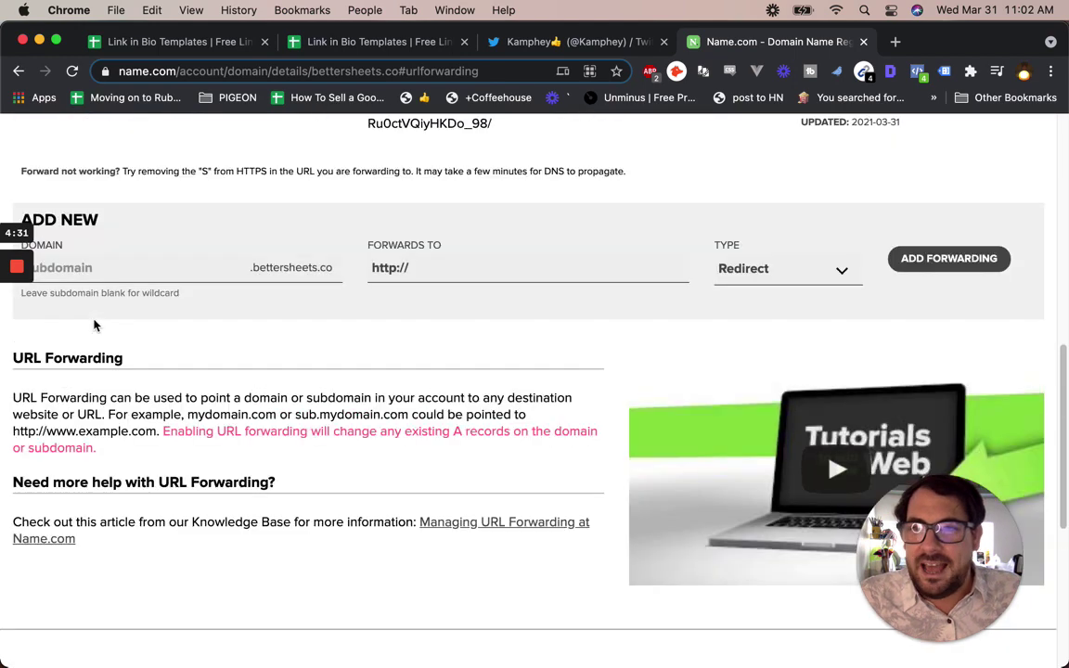
{"action": "left_click", "coordinate": [75, 270]}
{"action": "left_click", "coordinate": [71, 269]}
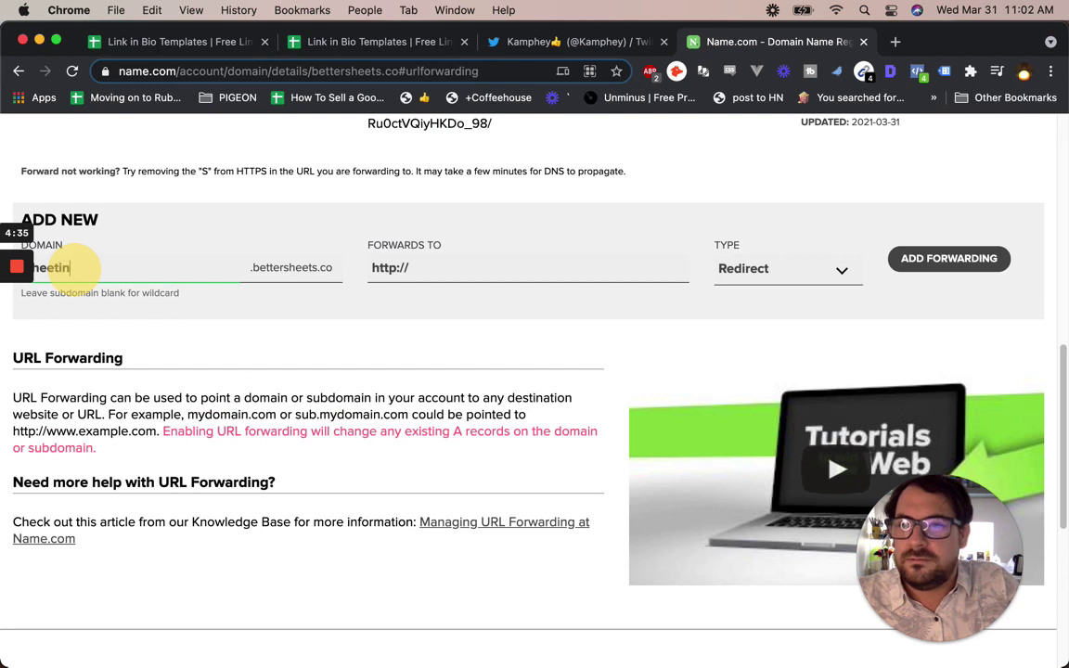
{"action": "type", "text": "sheetinbio"}
{"action": "key", "text": "Tab"}
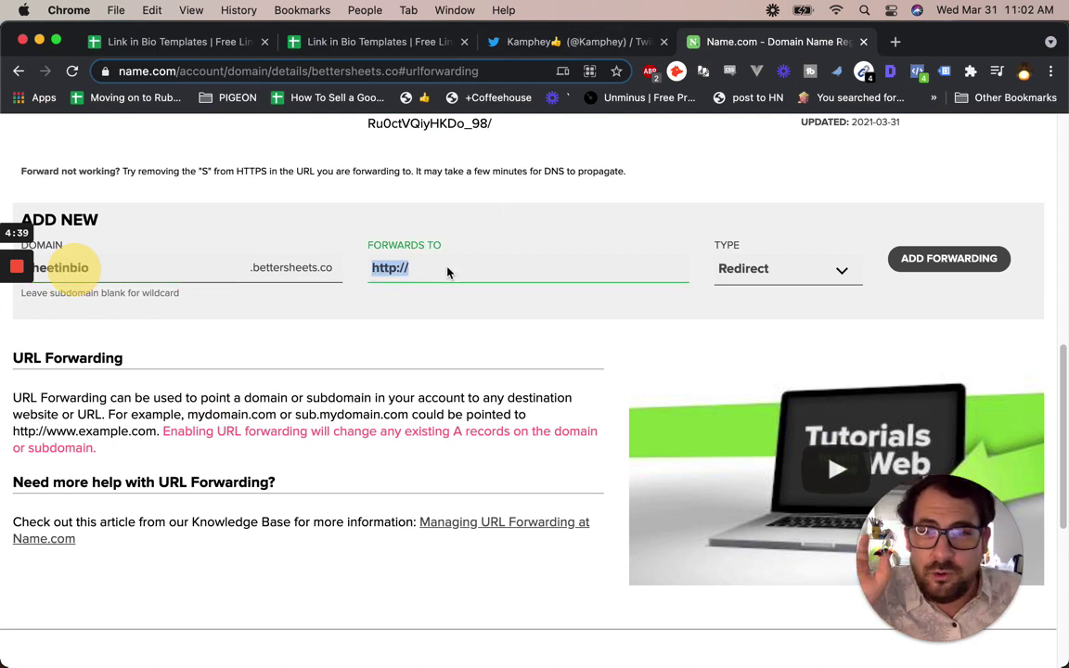
{"action": "left_click", "coordinate": [191, 260]}
{"action": "scroll", "coordinate": [251, 215], "scroll_direction": "up", "scroll_amount": 1}
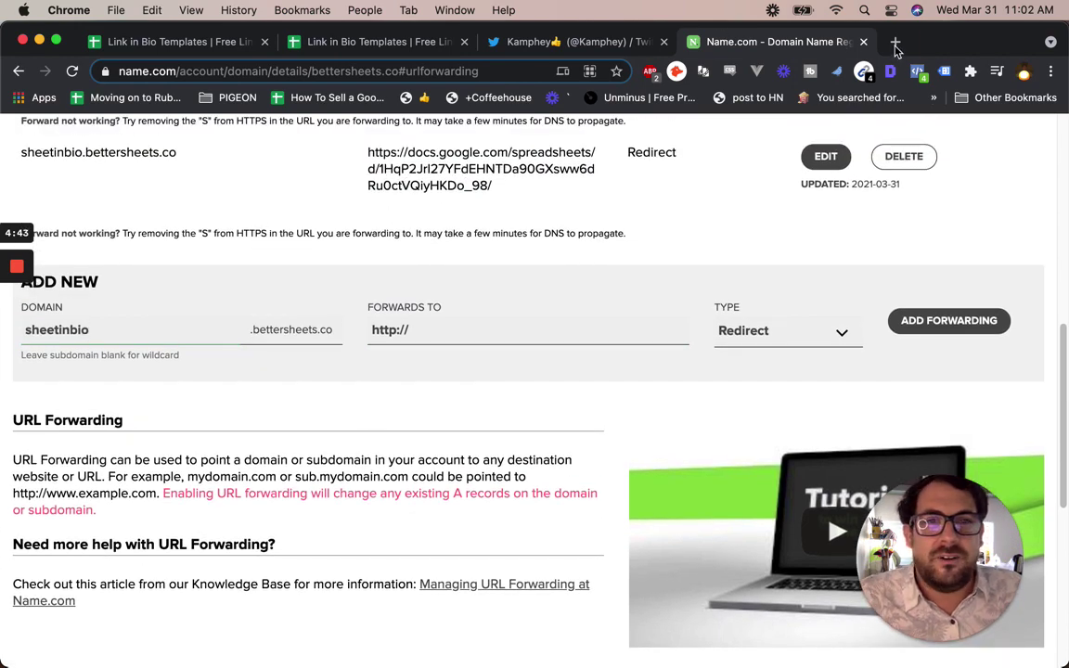
- Open sheetinbio.bettersheets.co in a new browser tab to test the forwarding
{"action": "left_click", "coordinate": [896, 41]}
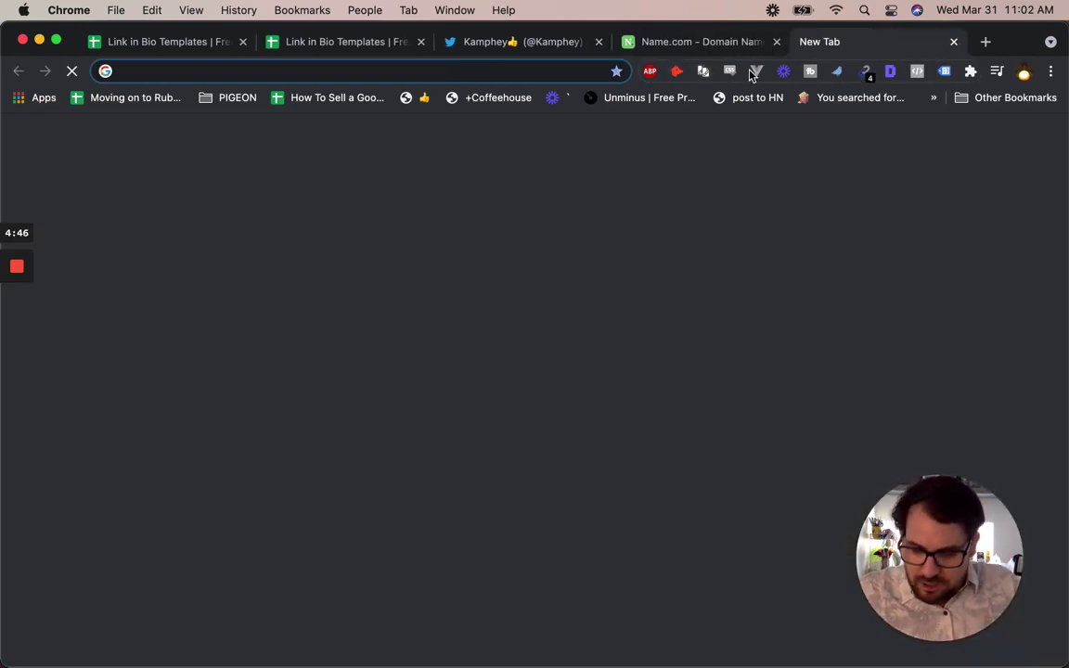
{"action": "type", "text": "sheeetin"}
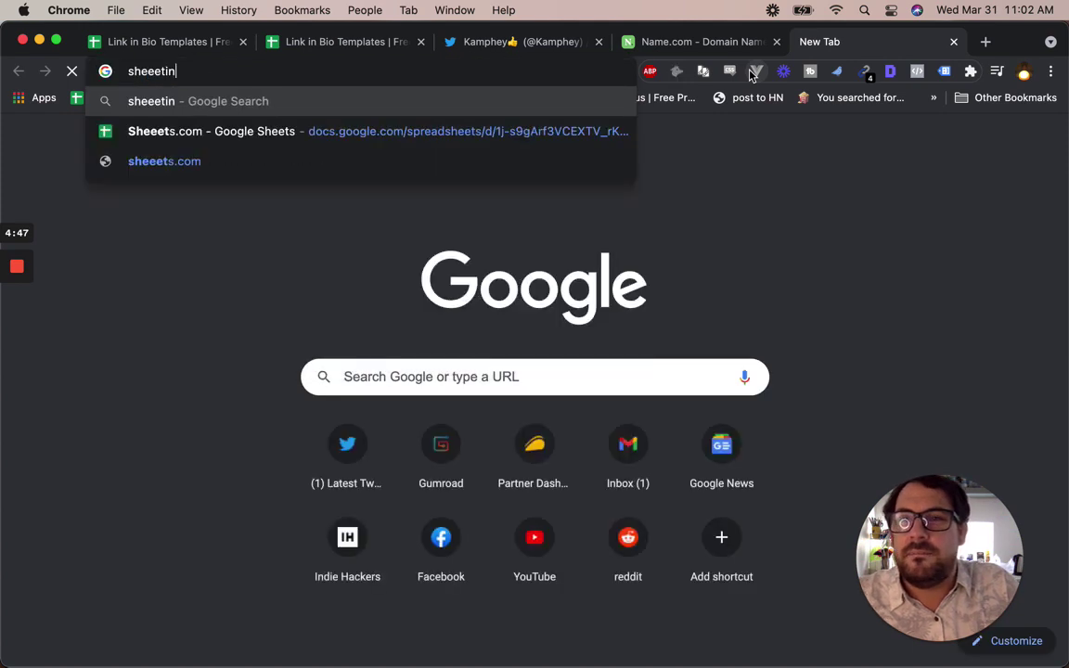
{"action": "key", "text": "BackSpace"}
{"action": "key", "text": "BackSpace"}
{"action": "key", "text": "BackSpace"}
{"action": "key", "text": "BackSpace"}
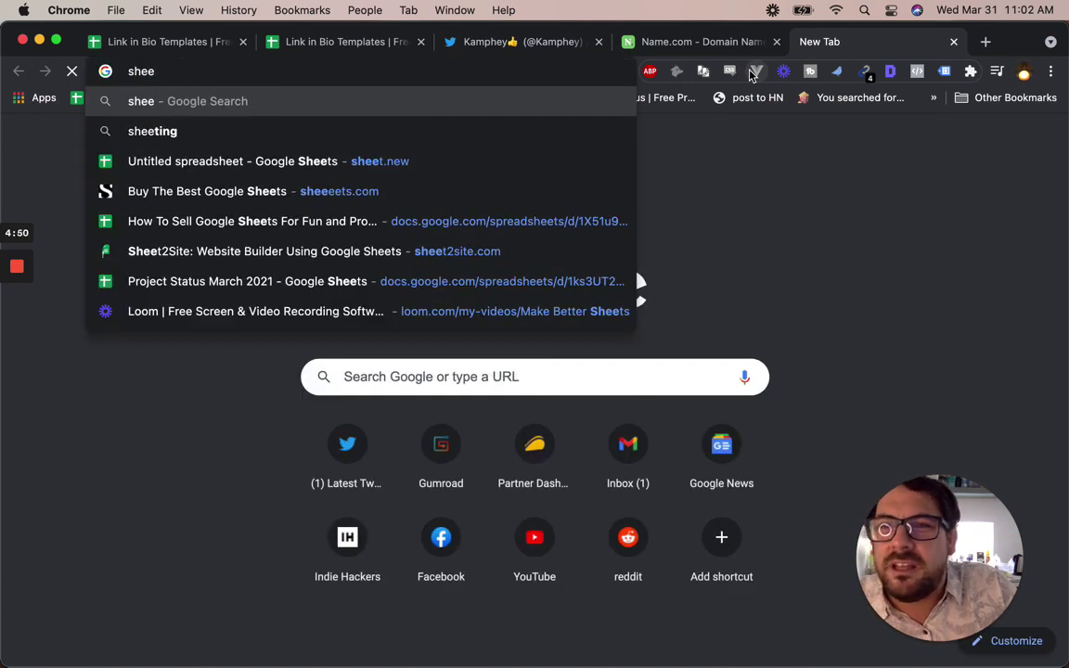
{"action": "type", "text": "tinbio."}
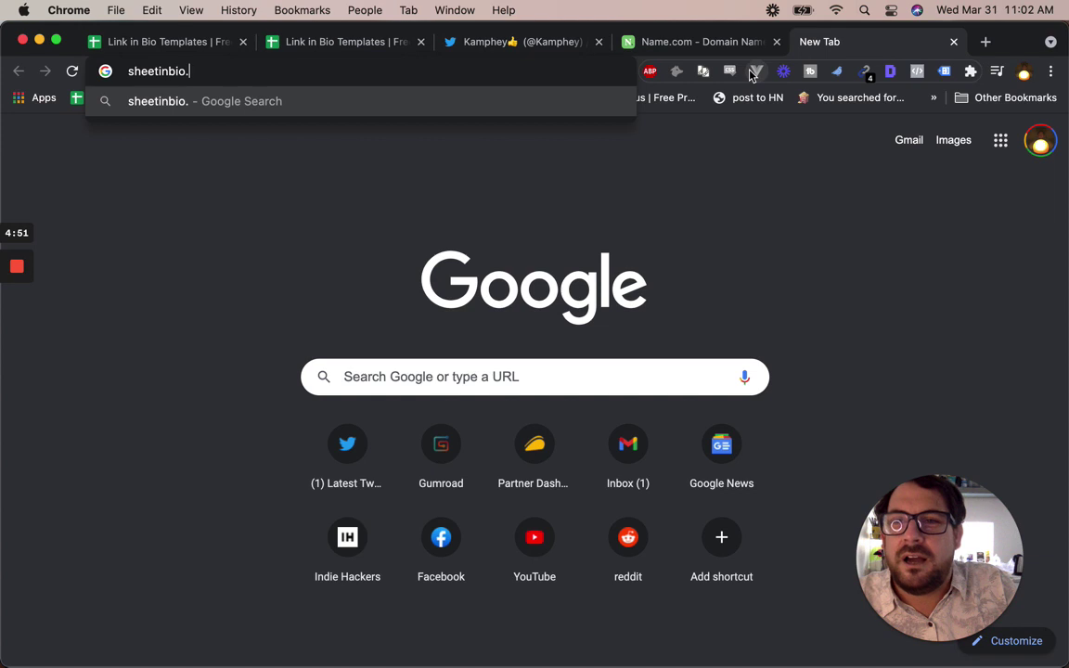
{"action": "type", "text": "bet"}
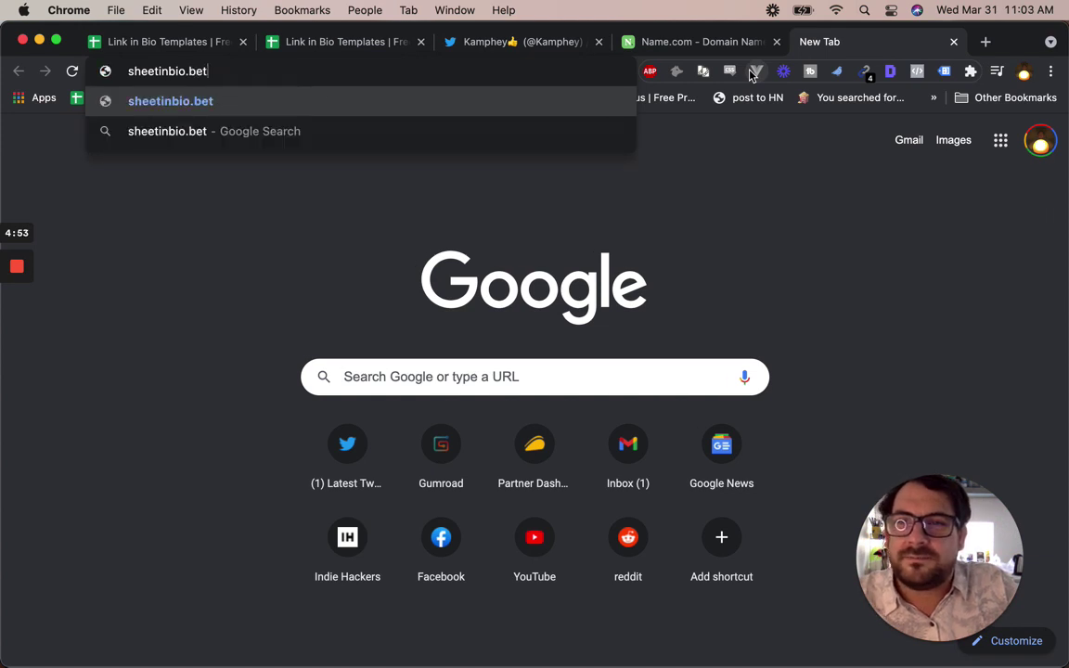
{"action": "type", "text": "tersheets.co"}
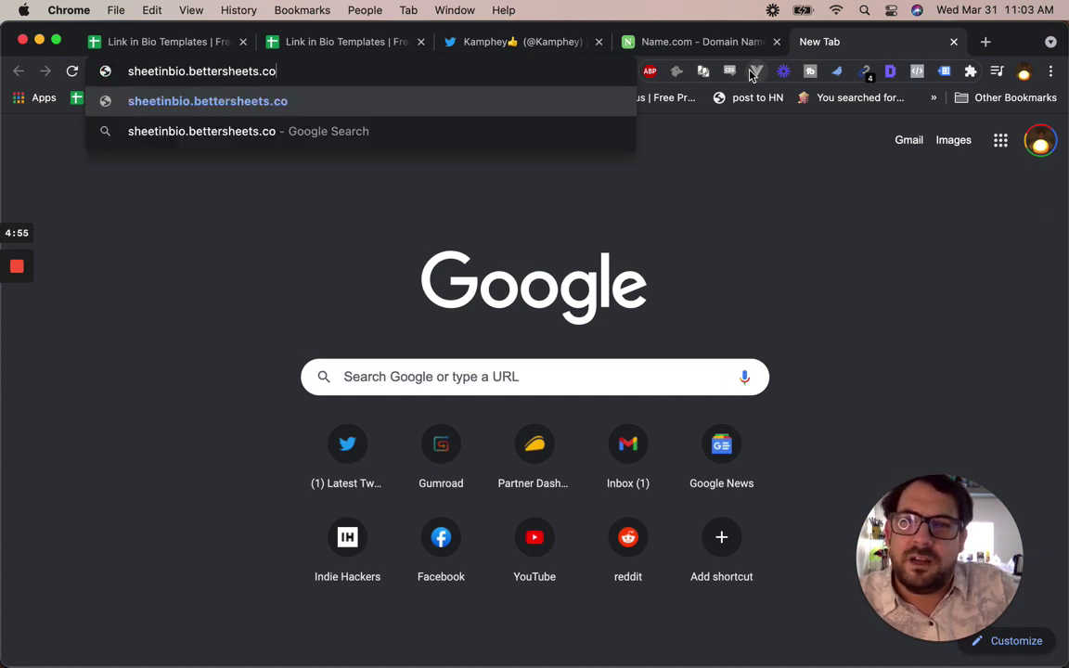
{"action": "key", "text": "Return"}
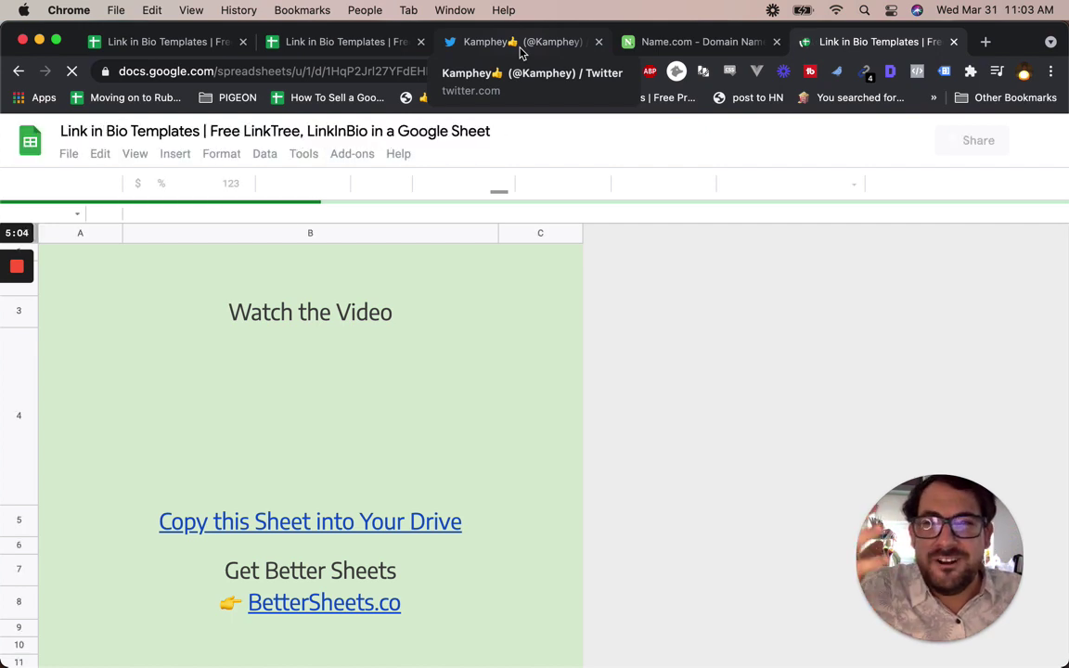
- Return to the Twitter profile editor, replace the Website address with sheetinbio.bettersheets.co, save and view the profile
{"action": "left_click", "coordinate": [530, 48]}
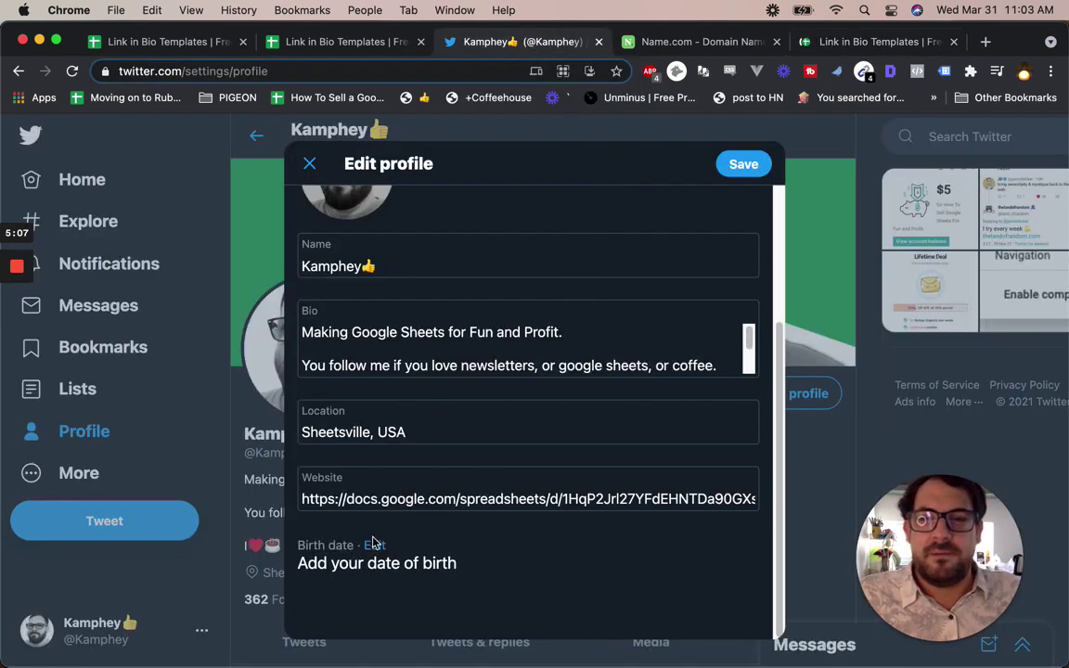
{"action": "left_click", "coordinate": [414, 498]}
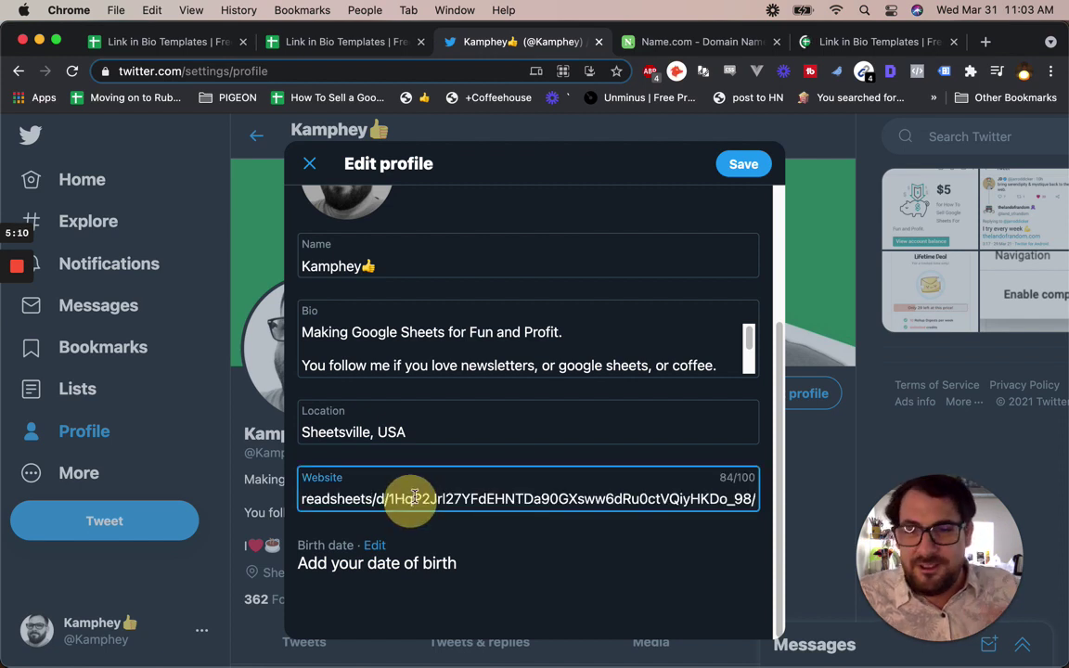
{"action": "key", "text": "super+a"}
{"action": "key", "text": "super+v"}
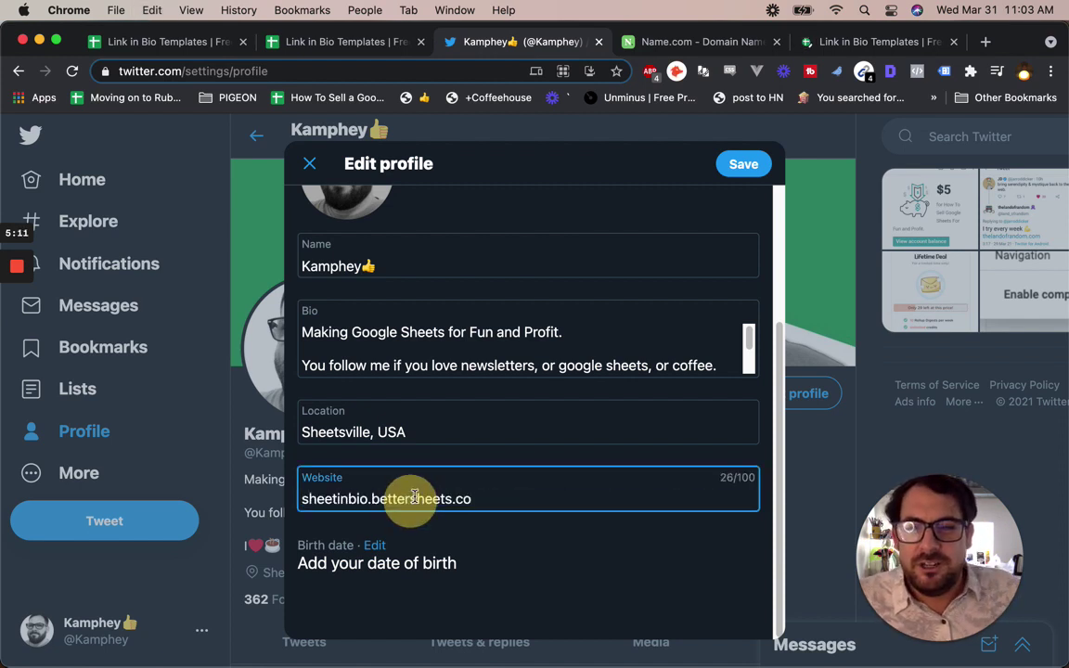
{"action": "left_click", "coordinate": [747, 167]}
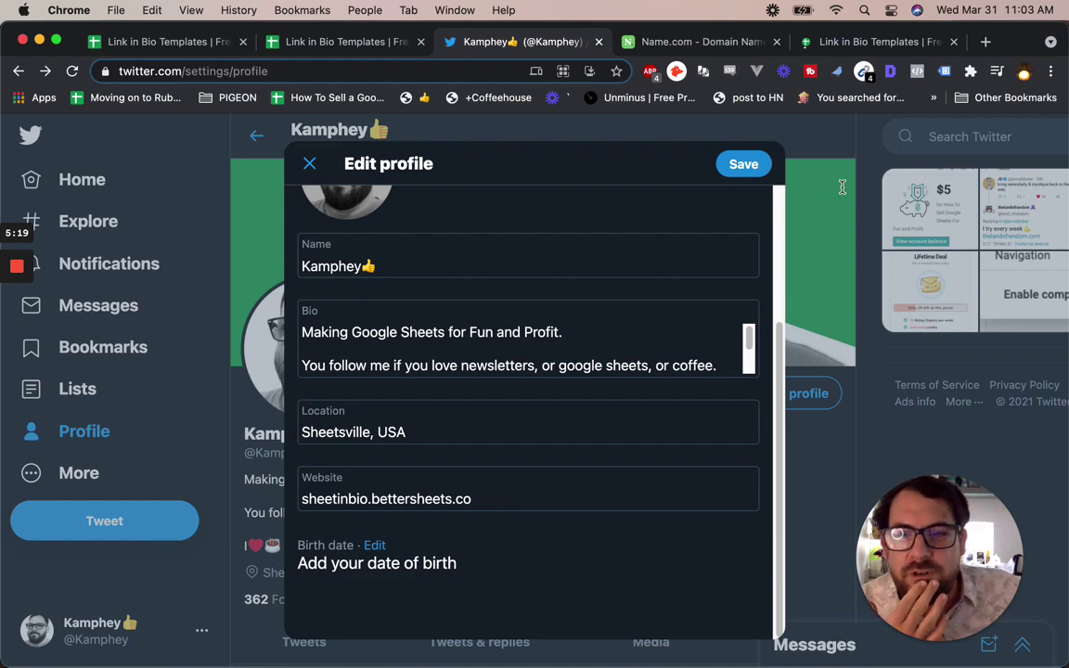
{"action": "left_click", "coordinate": [744, 165]}
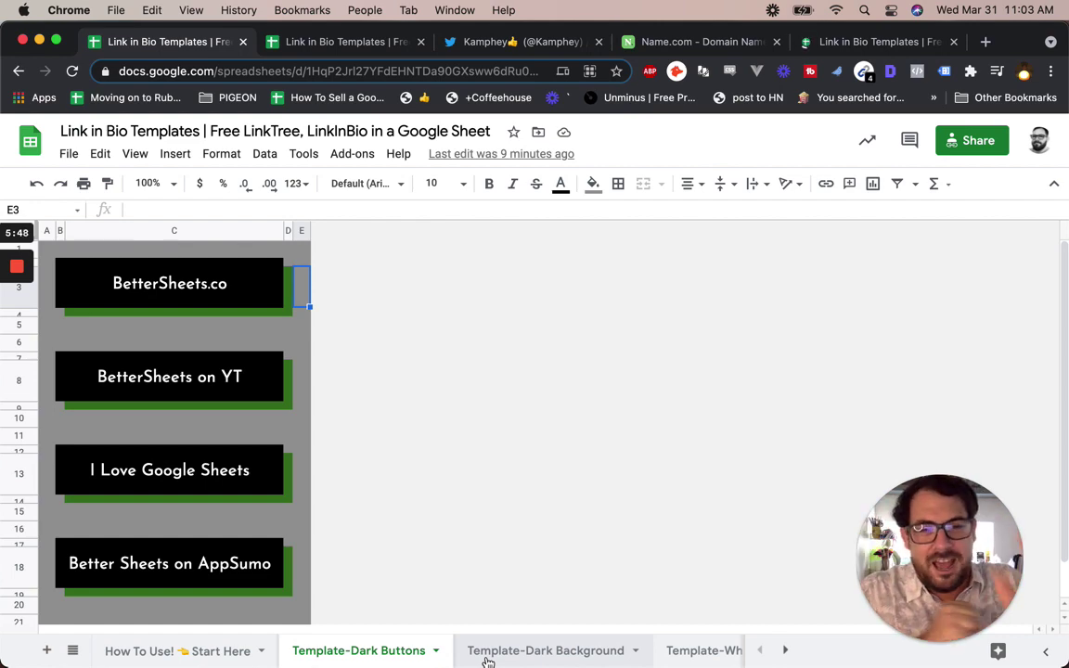
{"action": "left_click", "coordinate": [548, 47]}
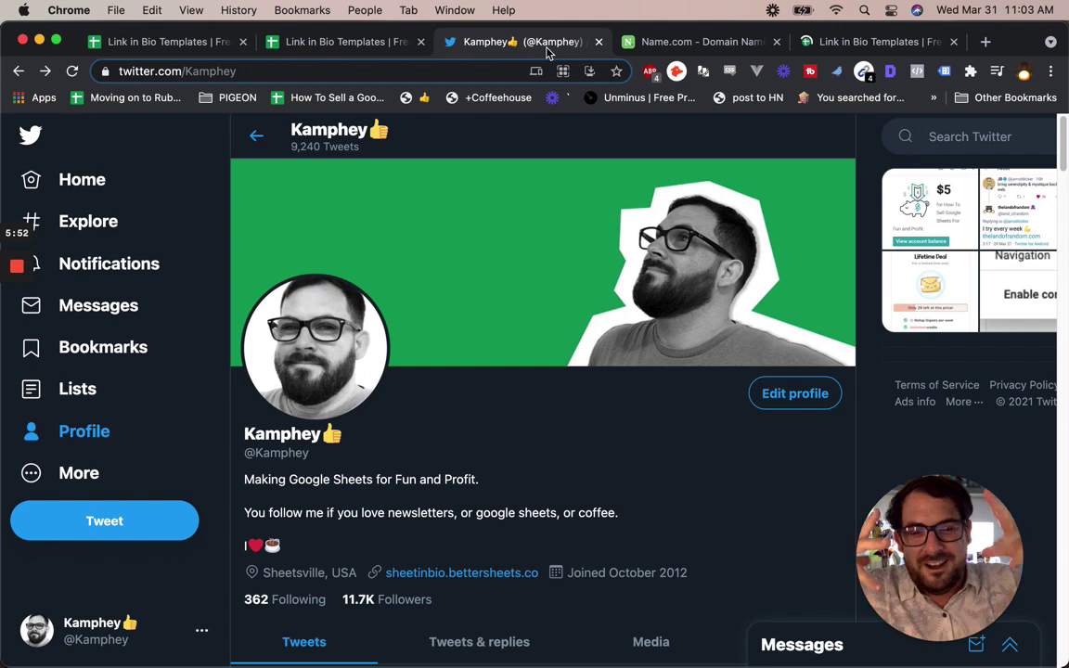